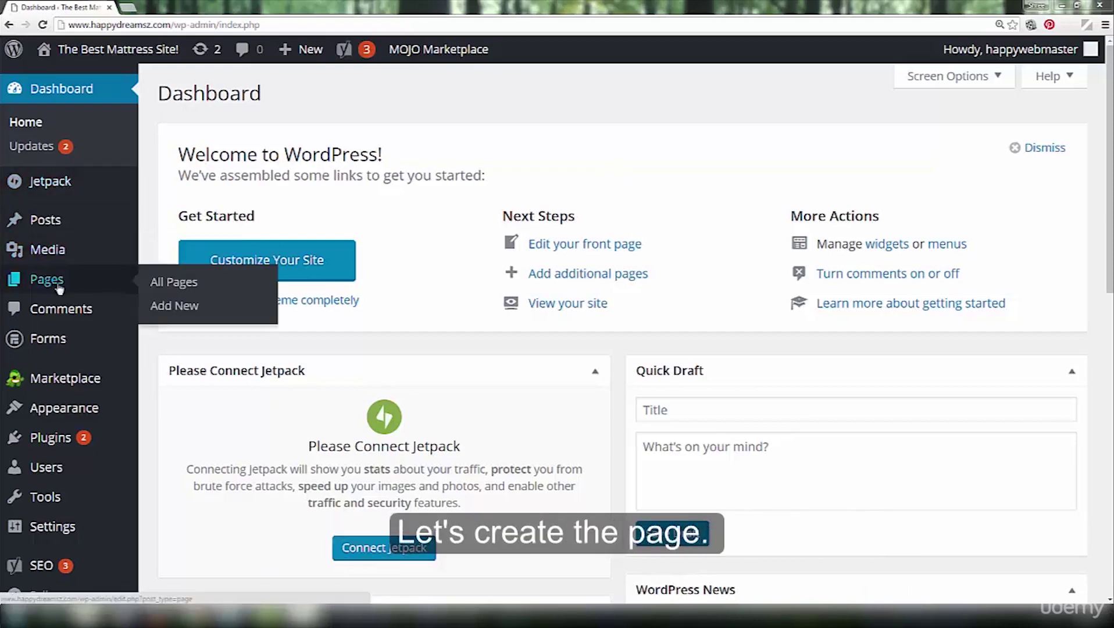
- Add a new page titled 'Contact Us' with an empty body and publish it
click(159, 304)
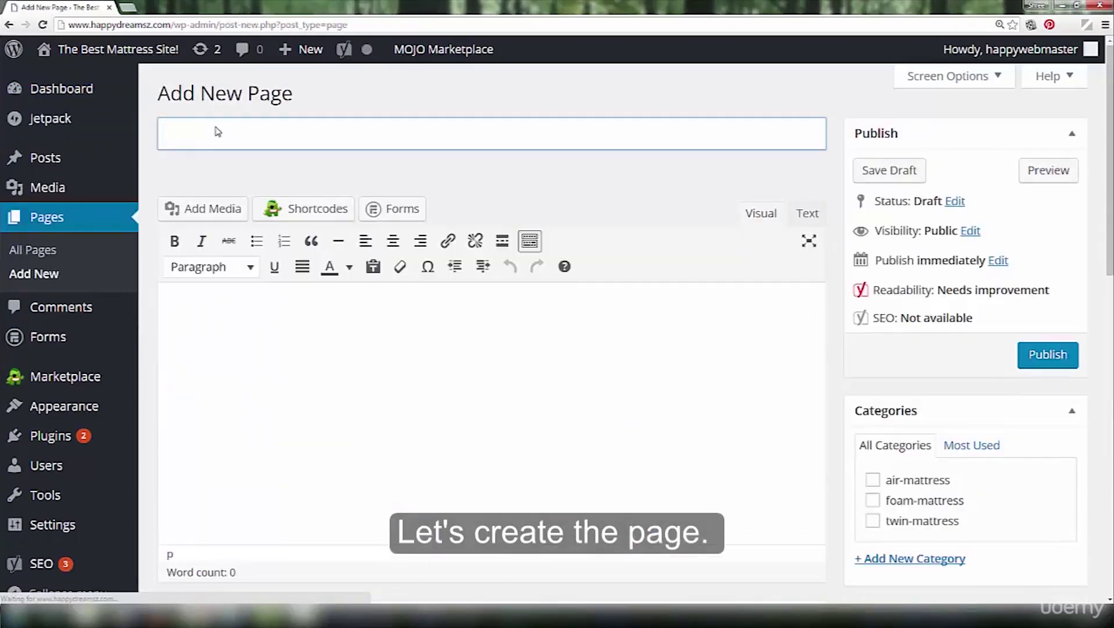
text(Contact Us)
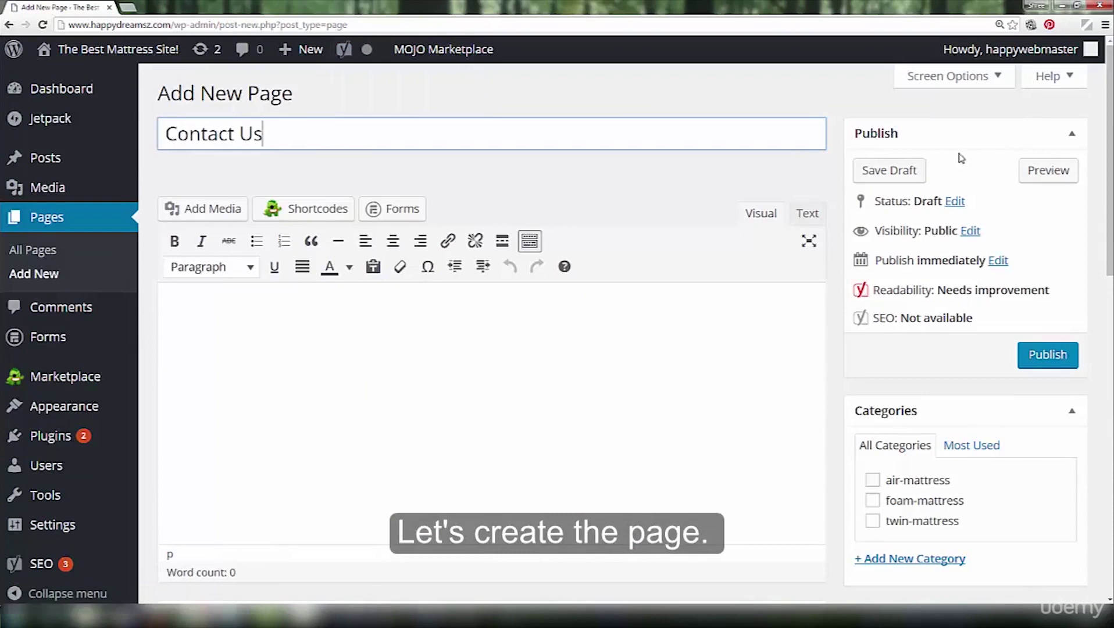
click(1040, 357)
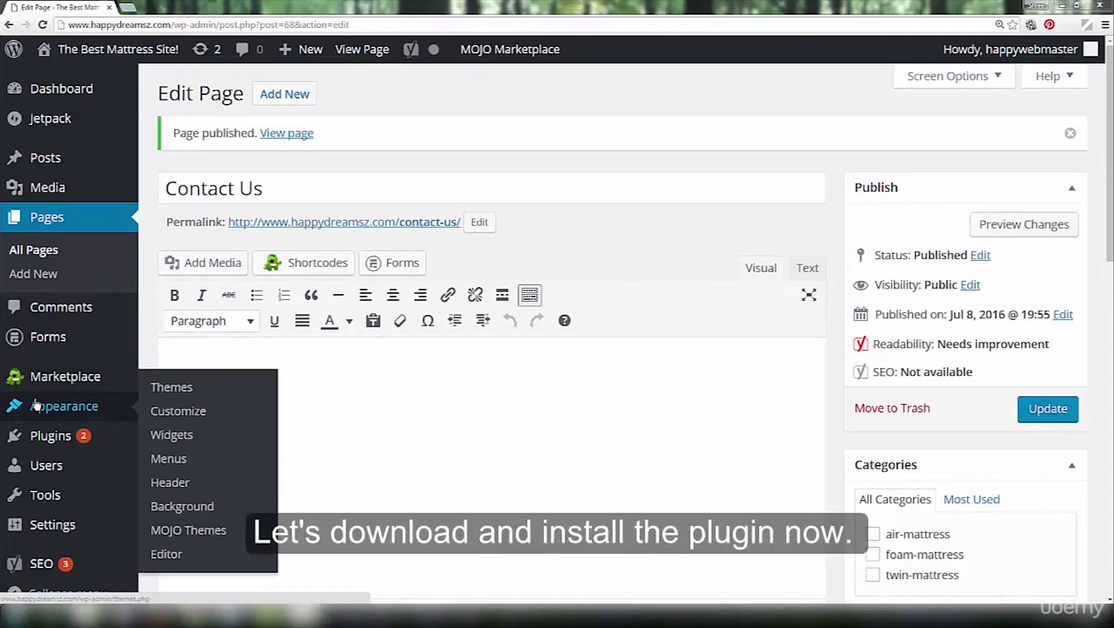
mouse_move(51, 436)
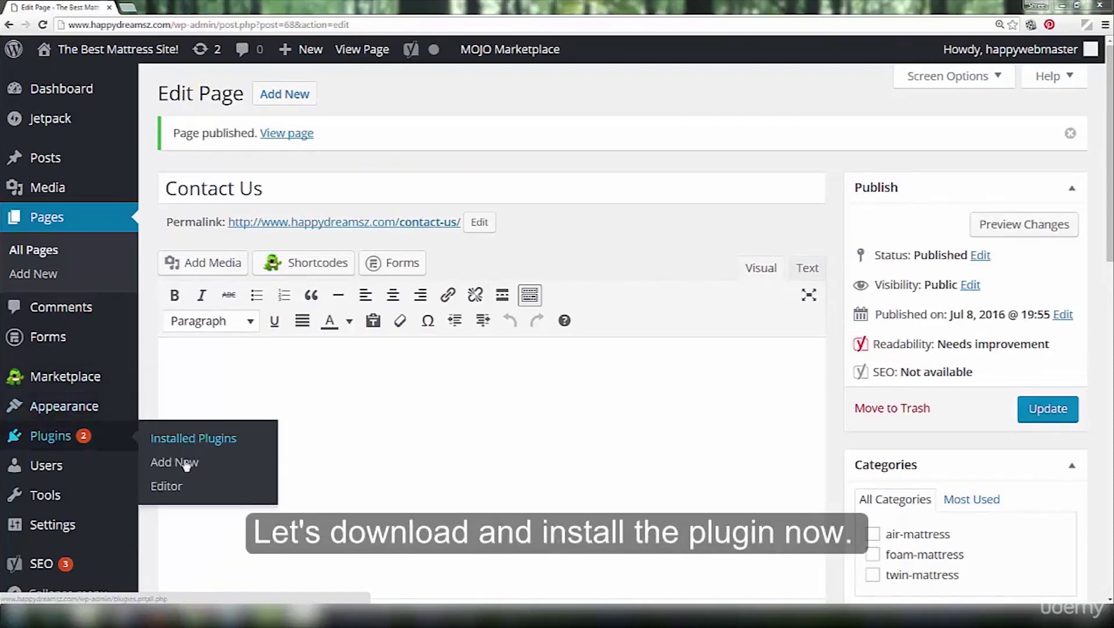
- Search plugins for 'contact form 7', then install and activate Contact Form 7
click(186, 466)
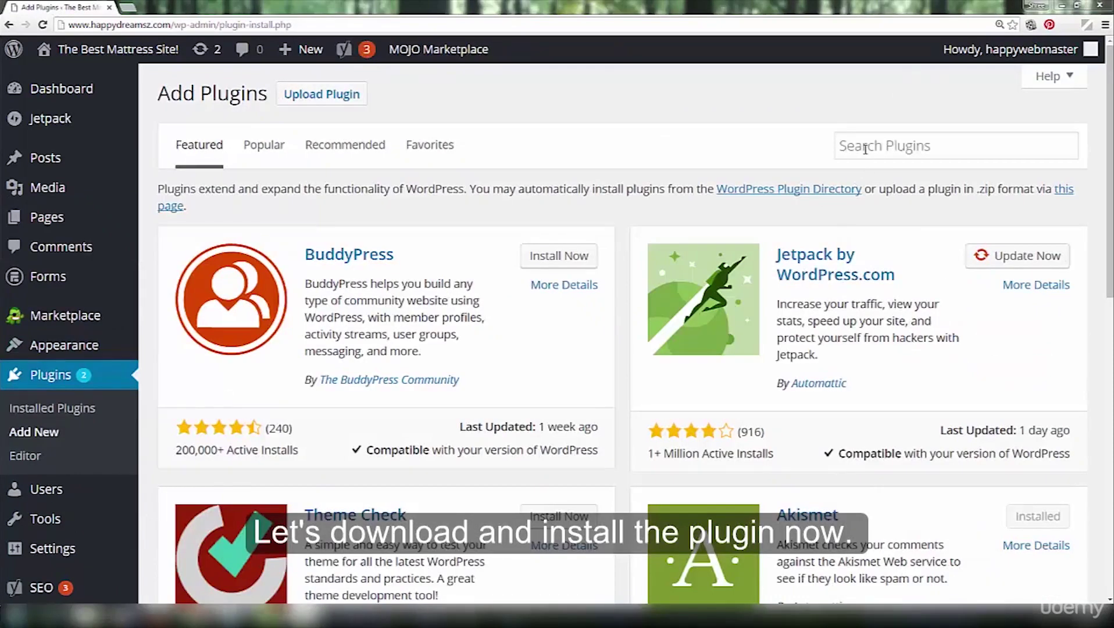
click(864, 148)
text(c)
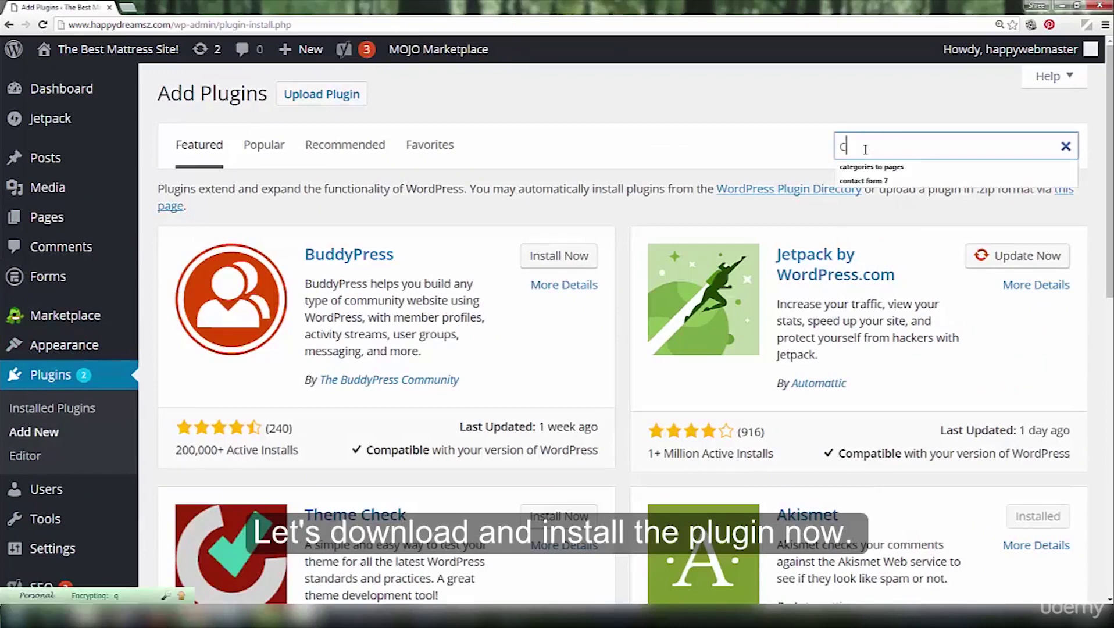
text(ontact form 7)
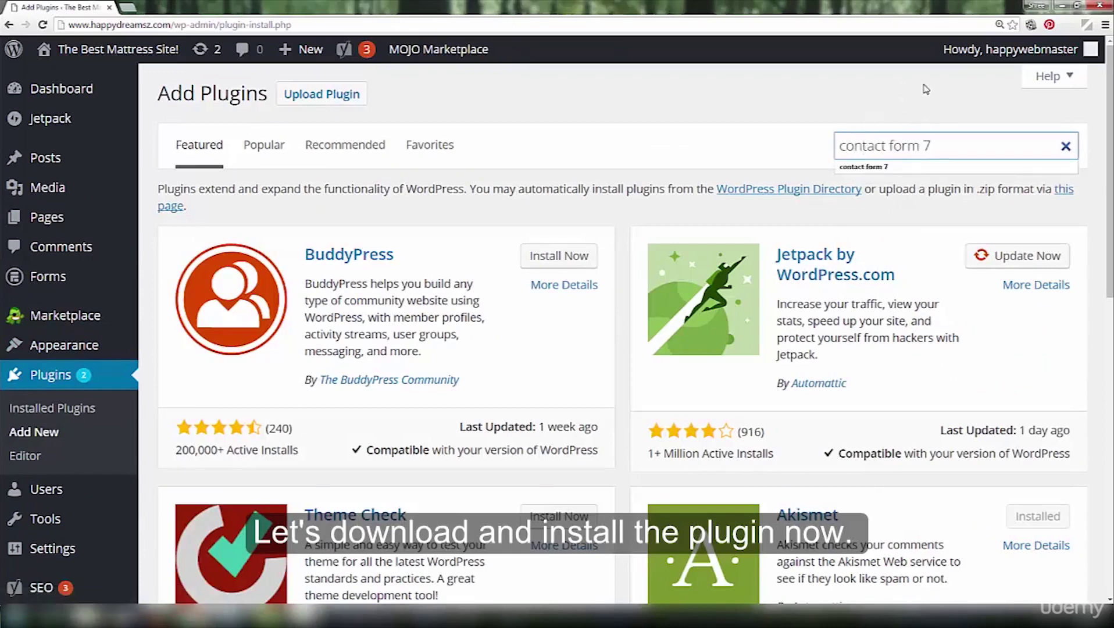
key(Return)
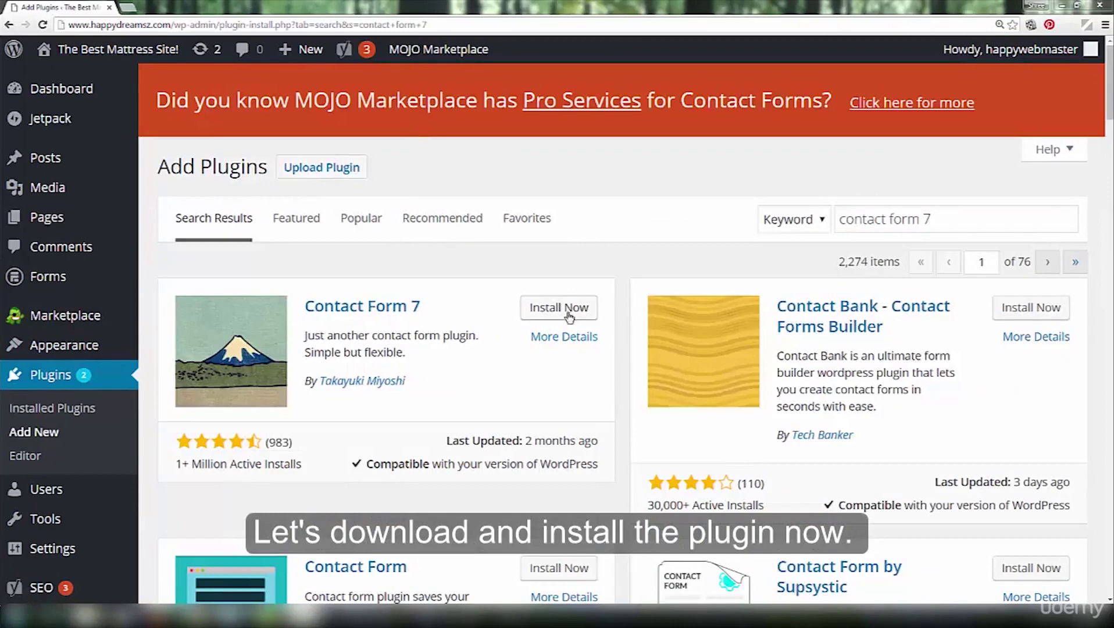
click(564, 309)
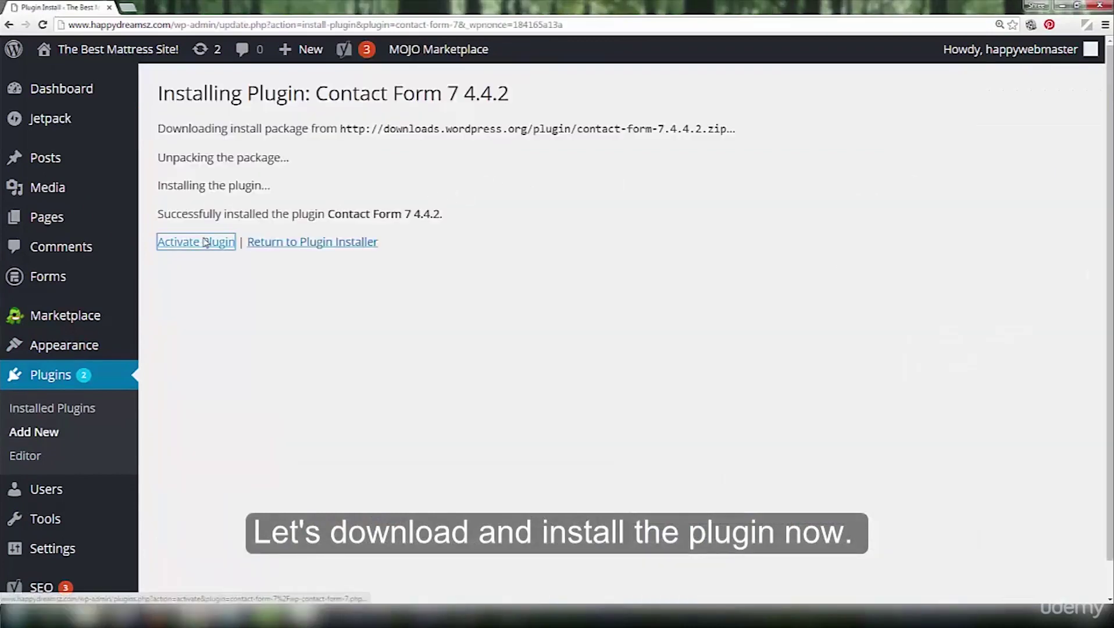
click(206, 243)
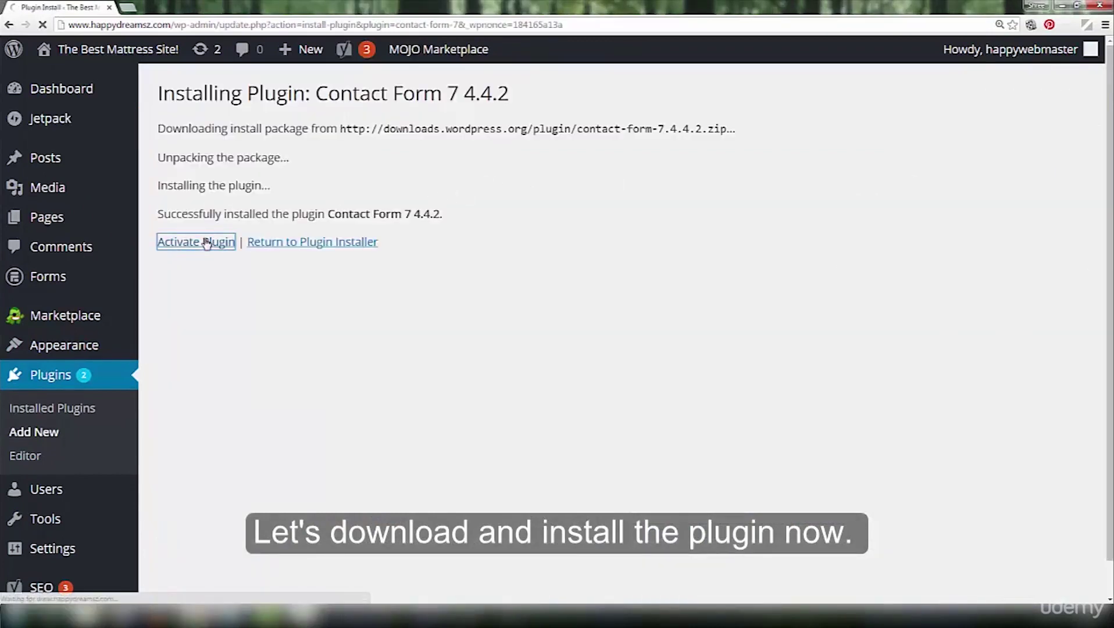
scroll(206, 261, down, 2)
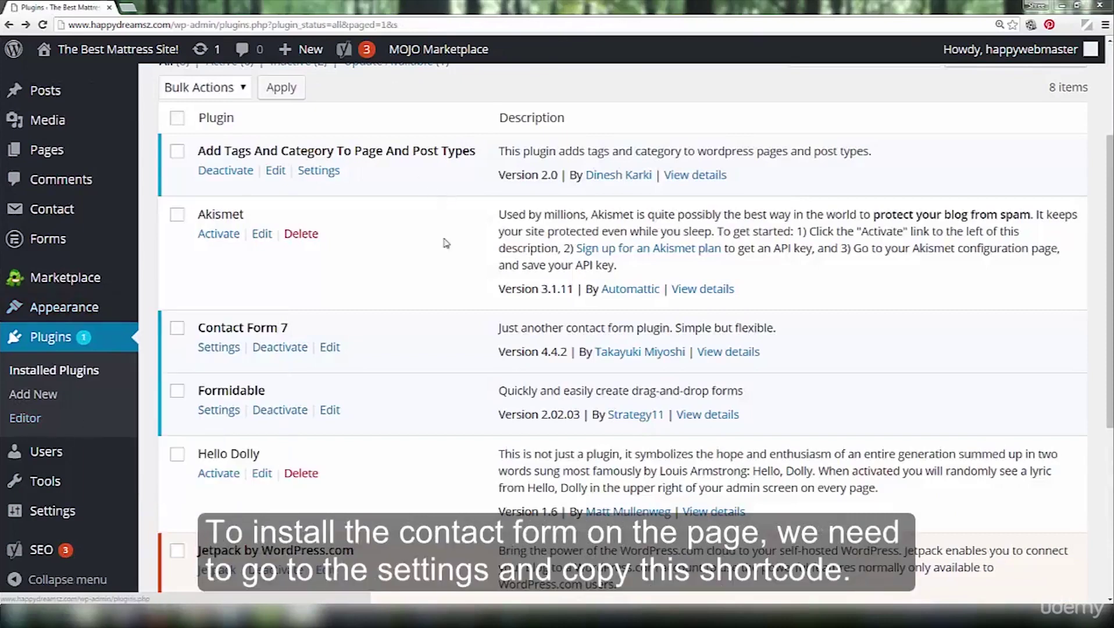
- Copy Contact form 1's shortcode from the Contact Form 7 settings, then list all pages
click(229, 350)
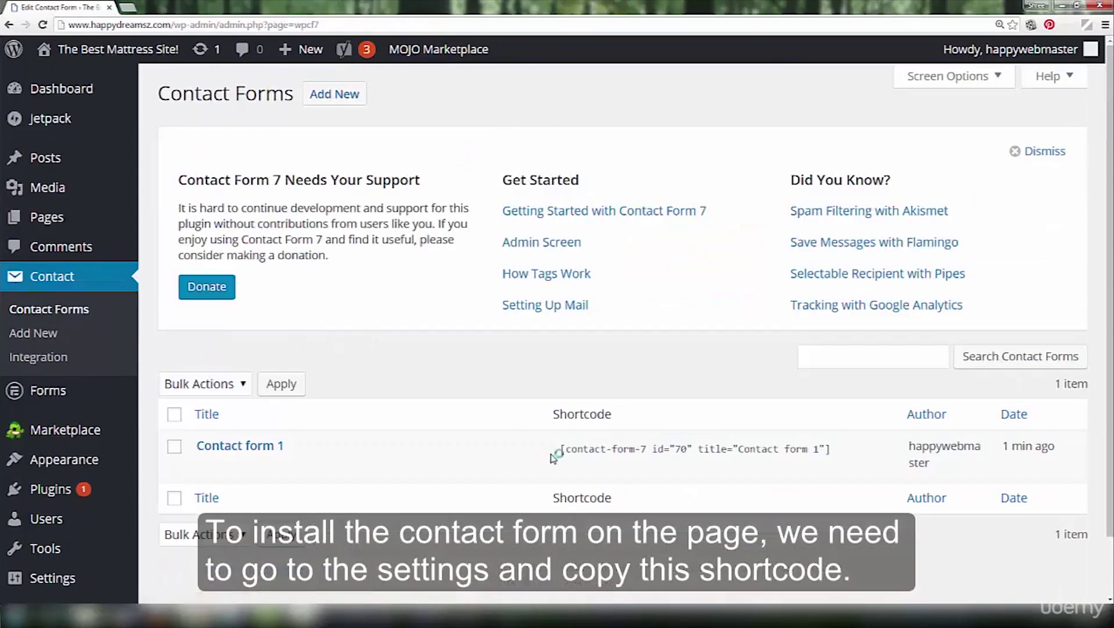
click(561, 453)
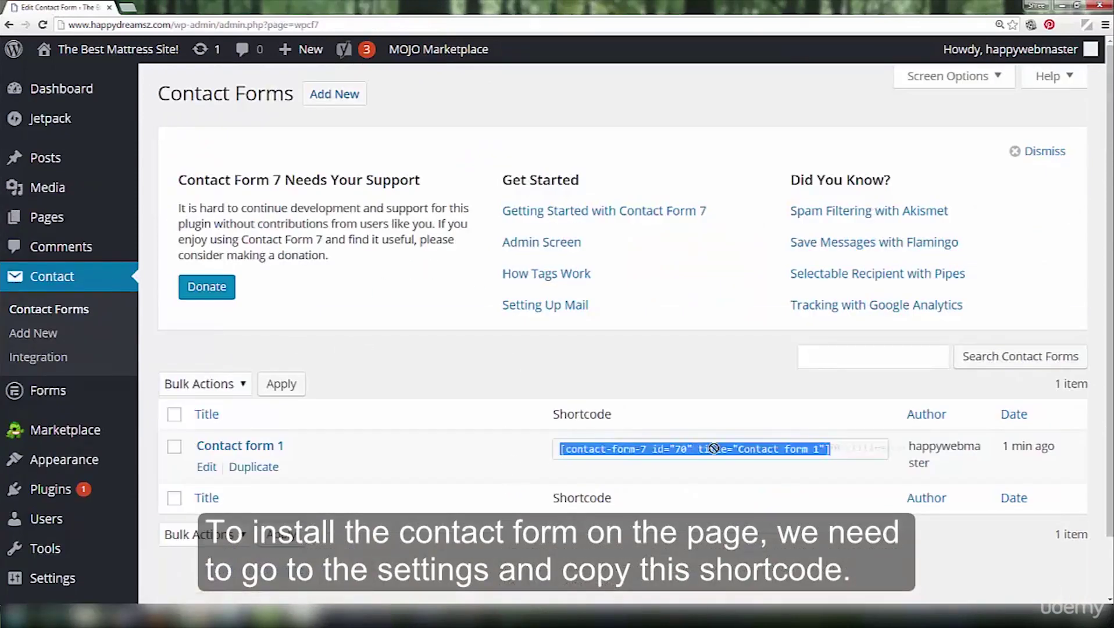
right_click(699, 456)
click(718, 458)
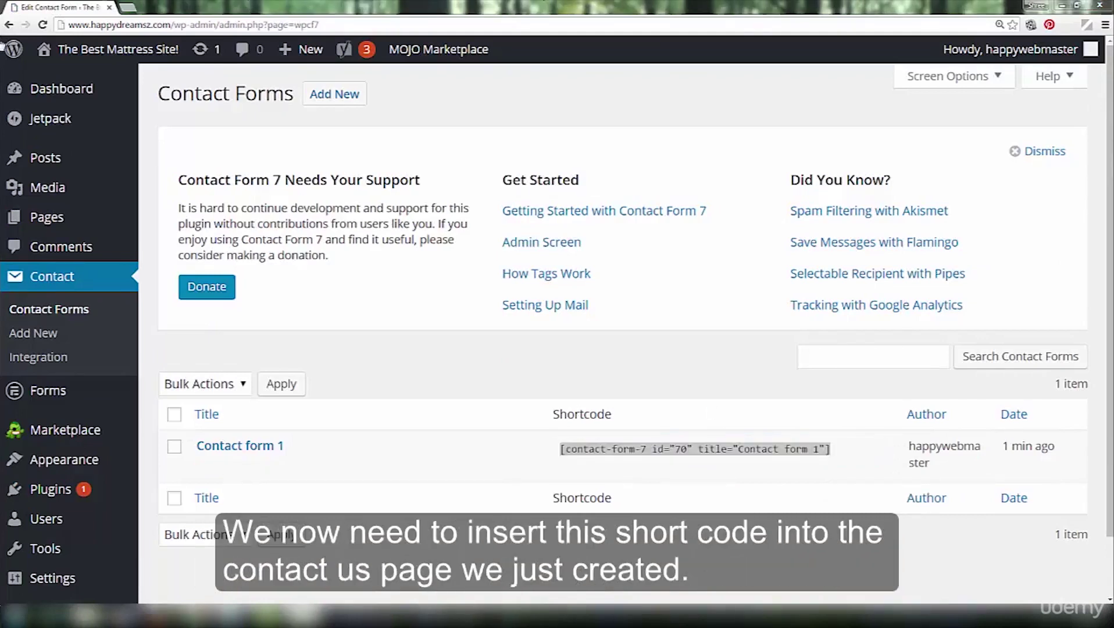
mouse_move(46, 217)
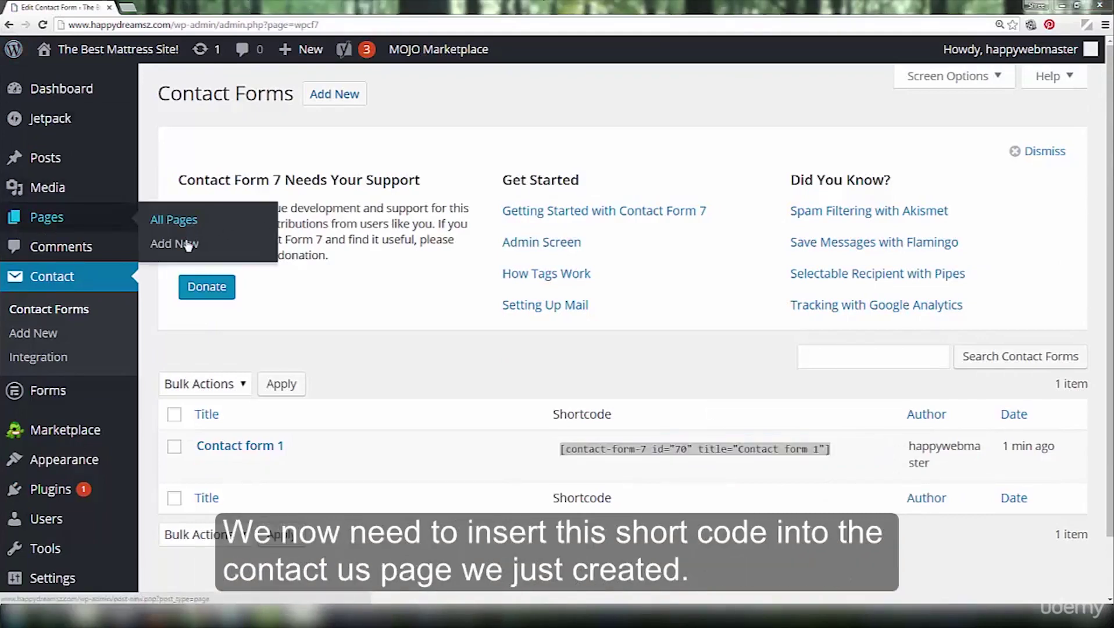
click(184, 244)
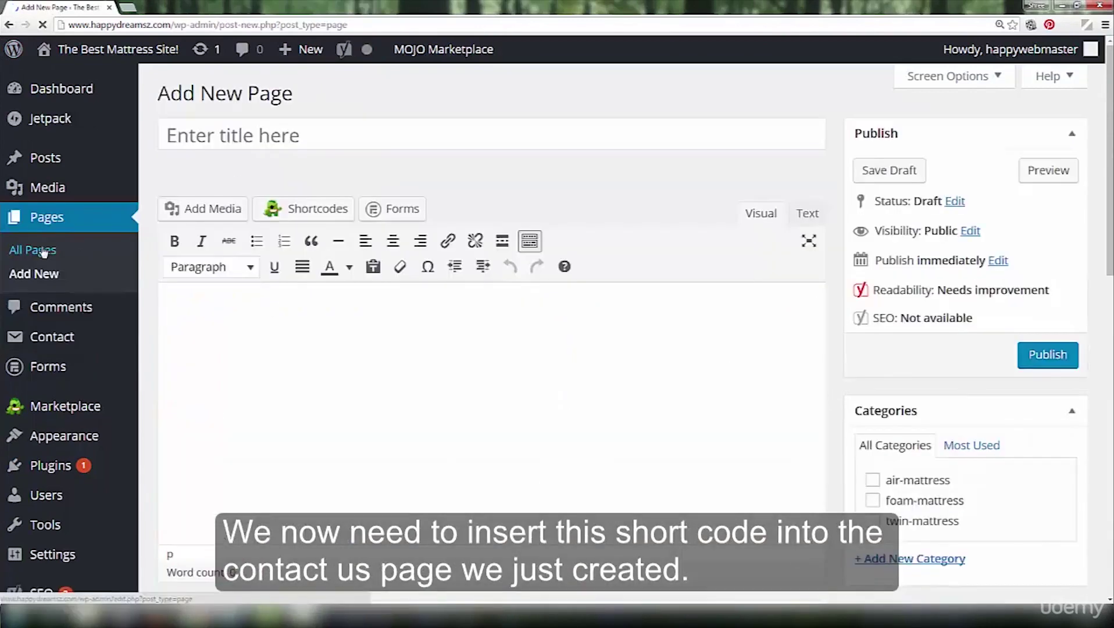
click(39, 250)
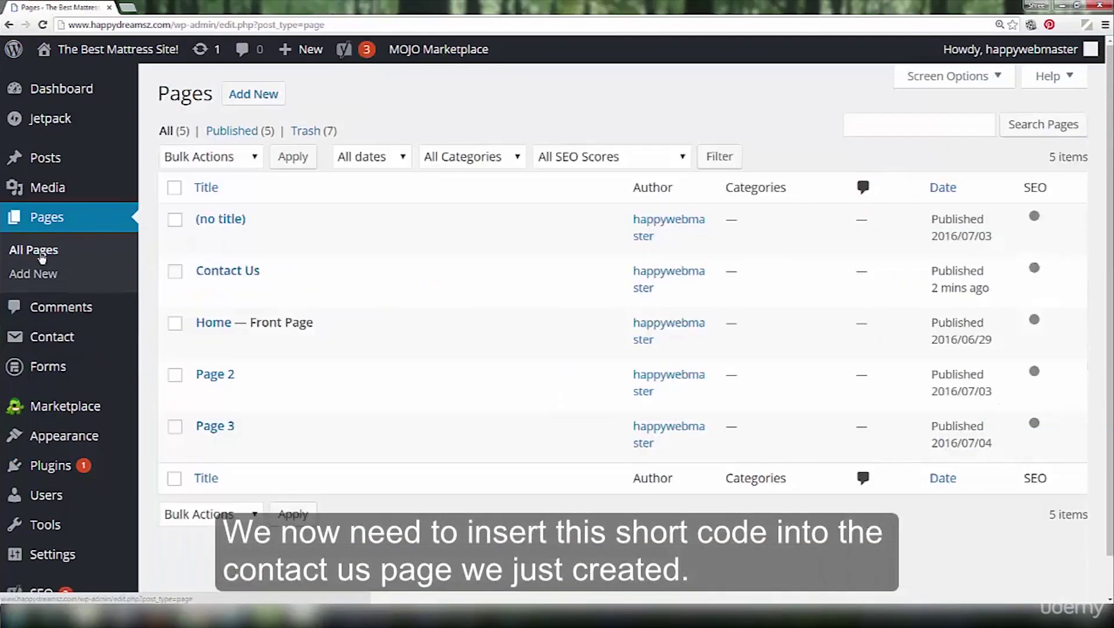
mouse_move(227, 278)
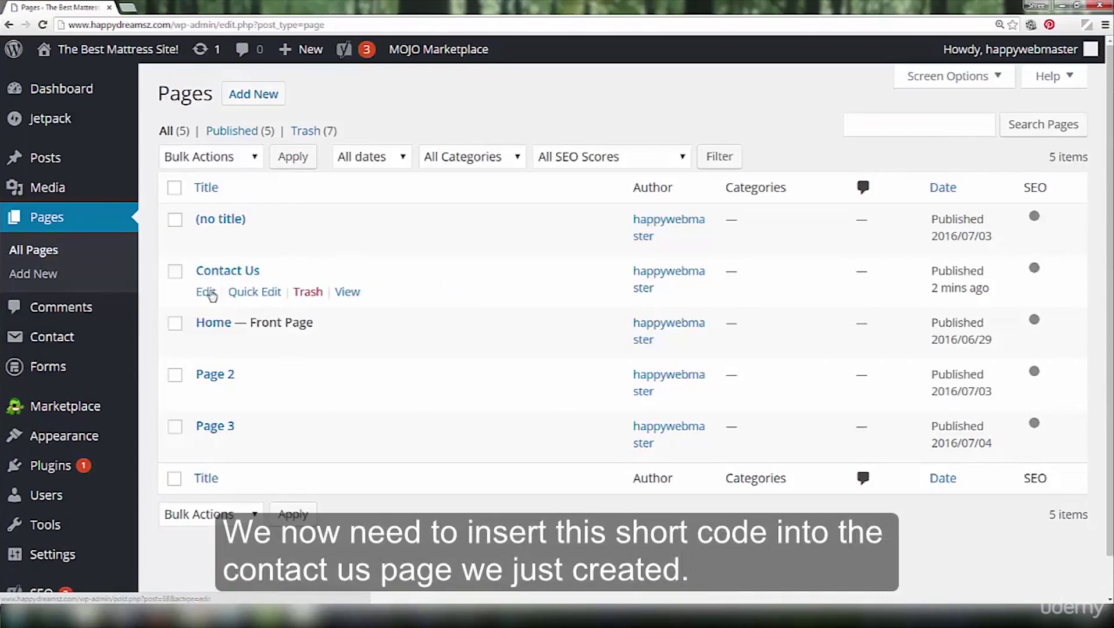
- Paste the form shortcode into the Contact Us page, update it, and view it in a new tab
click(207, 293)
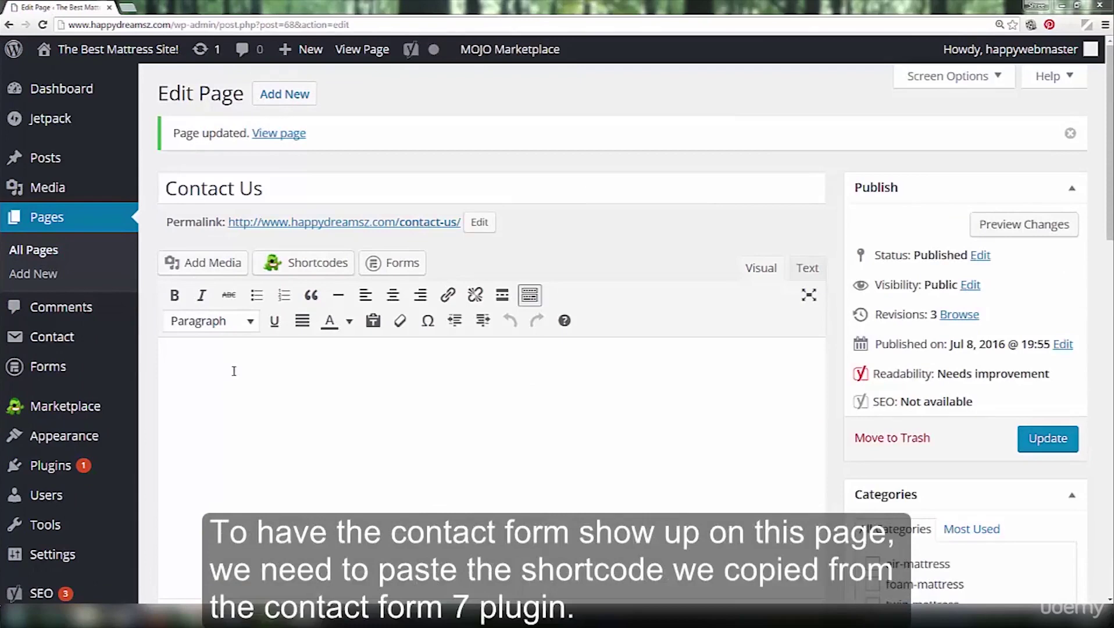
click(231, 362)
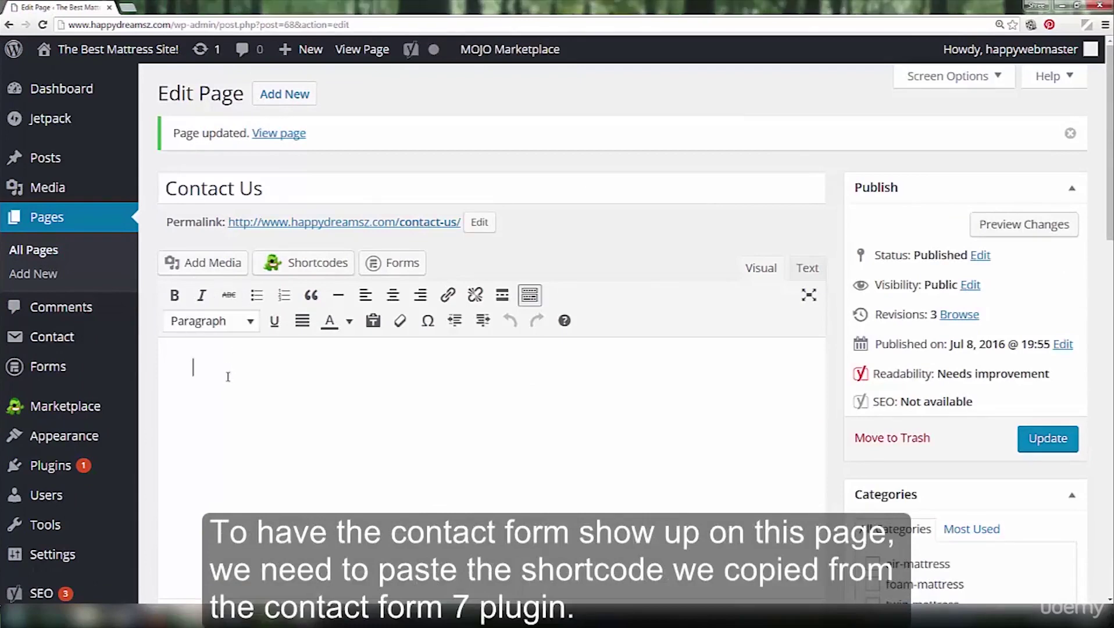
right_click(228, 373)
click(260, 447)
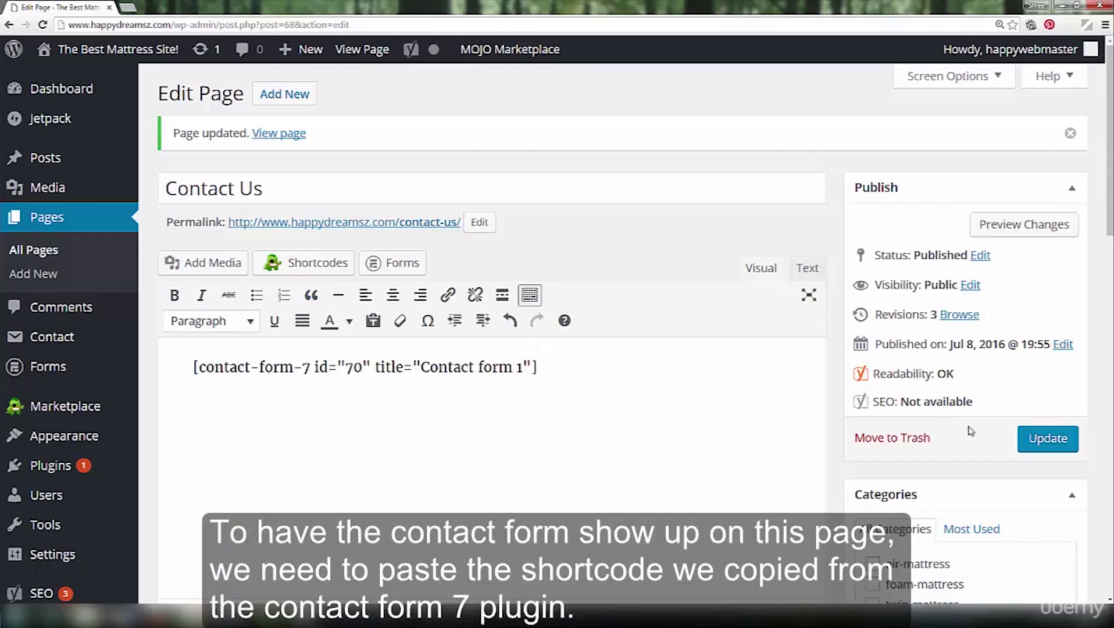
click(1045, 444)
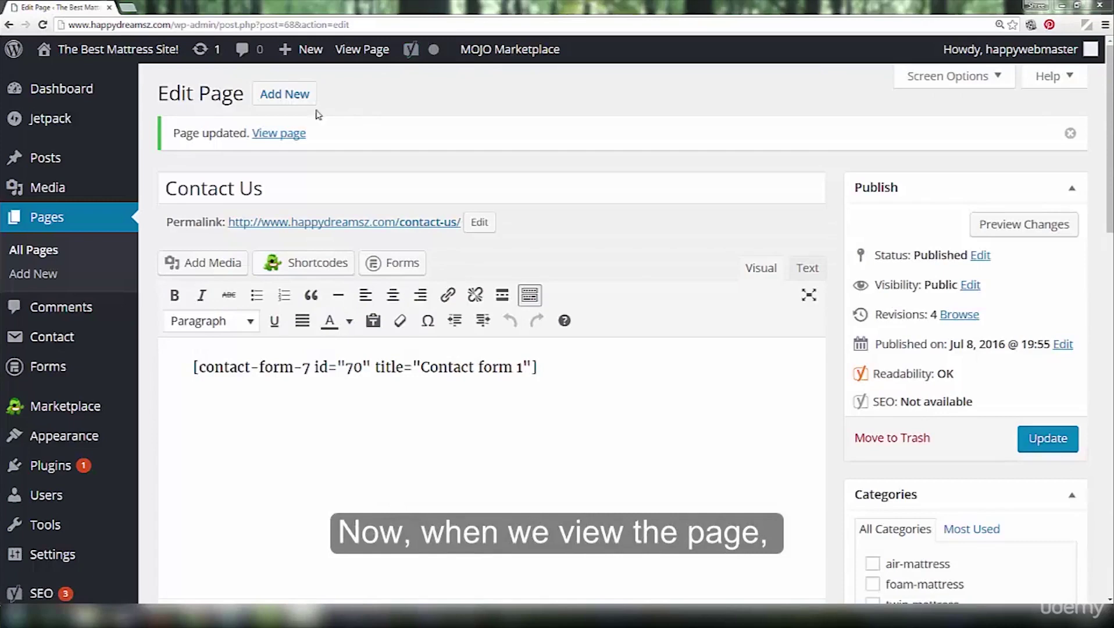
right_click(287, 135)
click(331, 140)
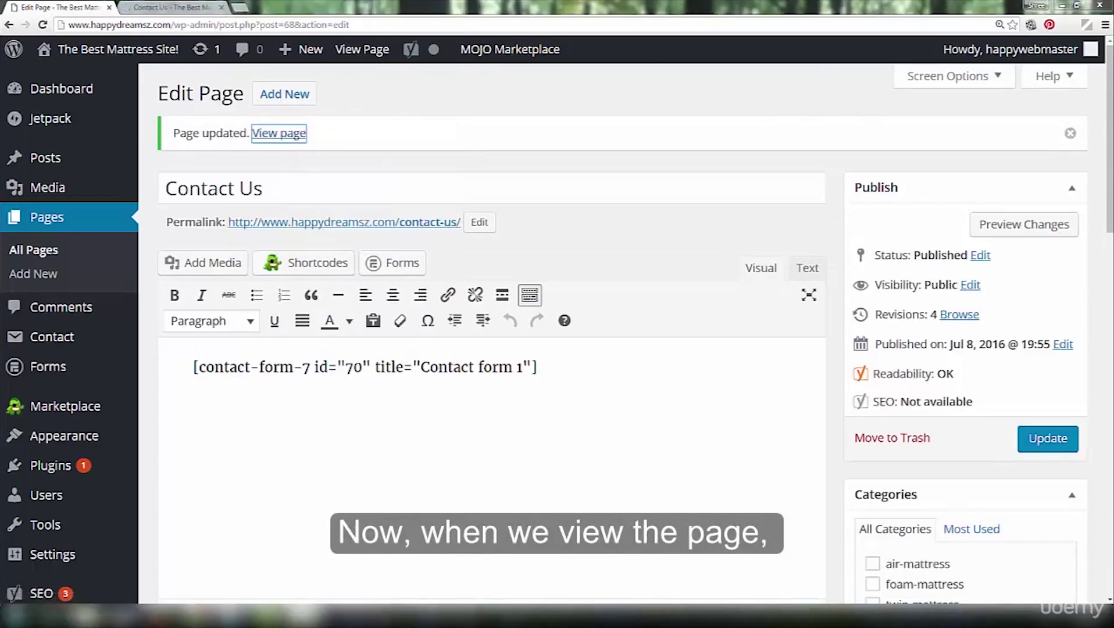
click(170, 7)
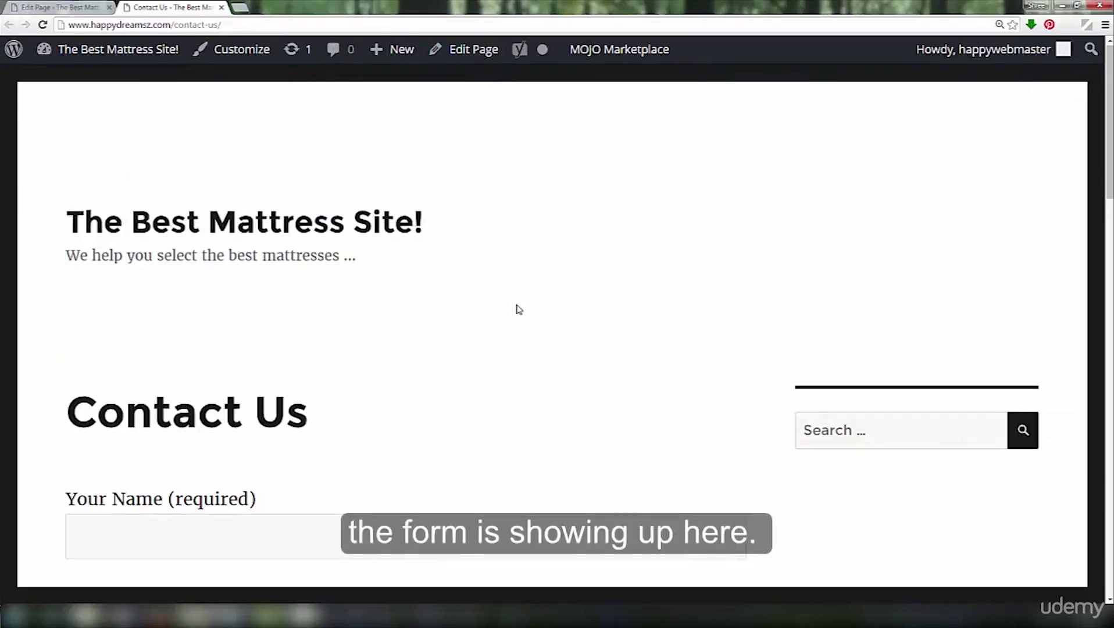
scroll(518, 305, down, 1)
scroll(518, 305, down, 3)
scroll(517, 304, down, 3)
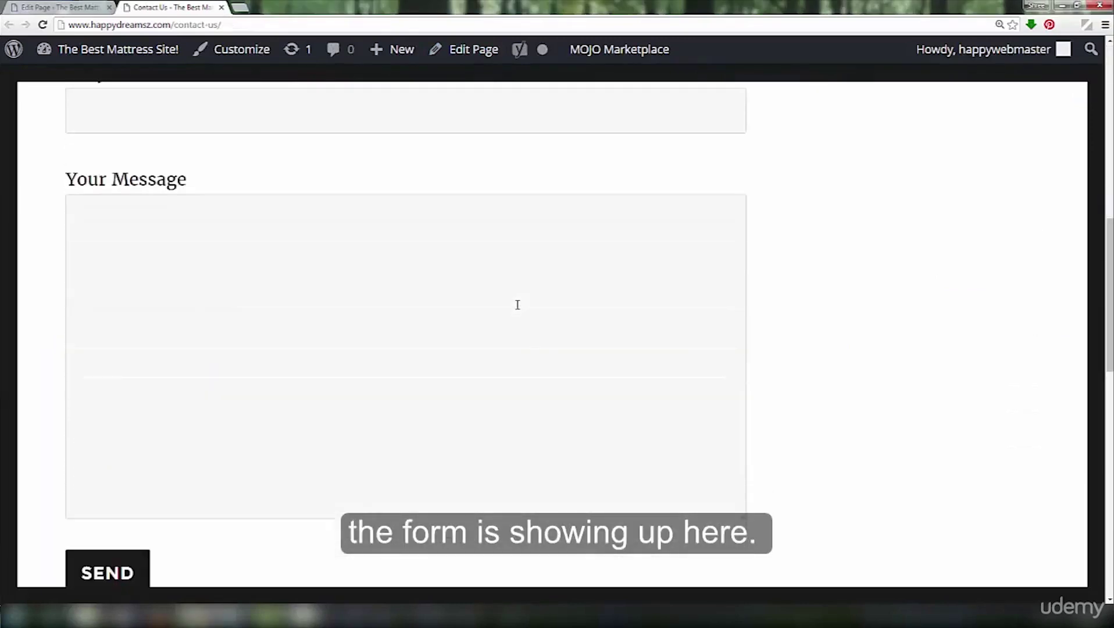
scroll(517, 304, down, 4)
scroll(516, 309, up, 3)
scroll(517, 309, up, 2)
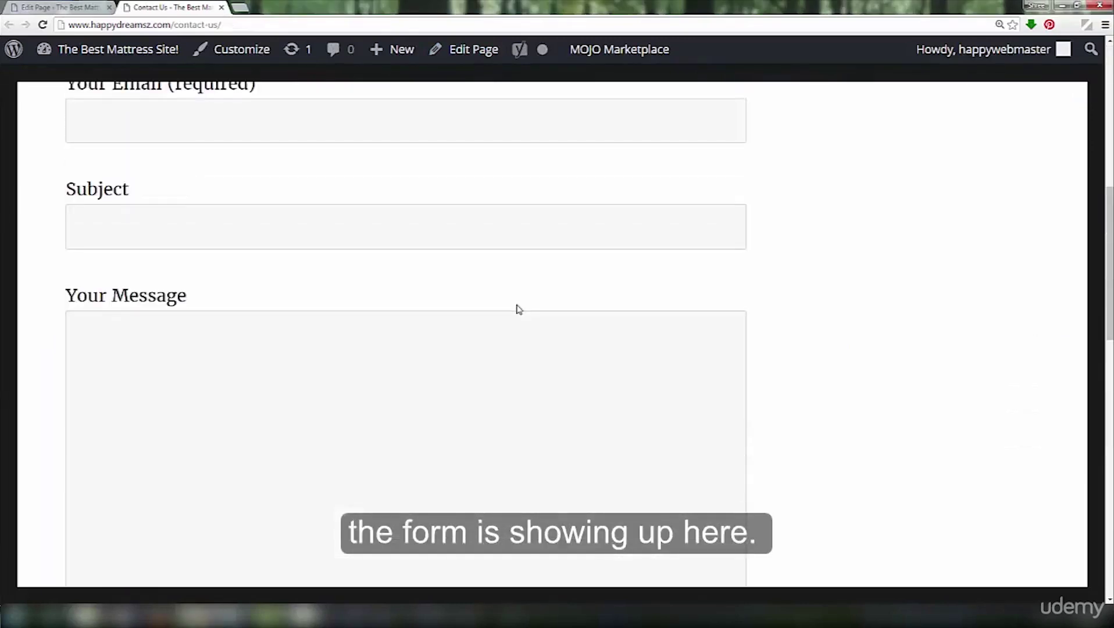
scroll(516, 308, up, 3)
scroll(517, 308, up, 1)
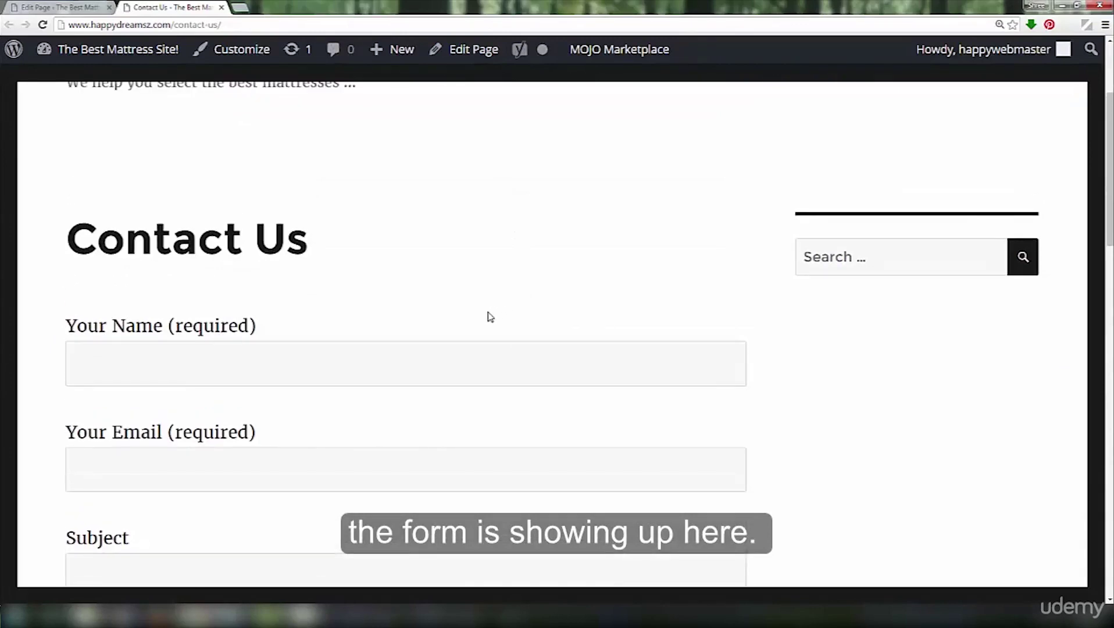
scroll(488, 316, down, 1)
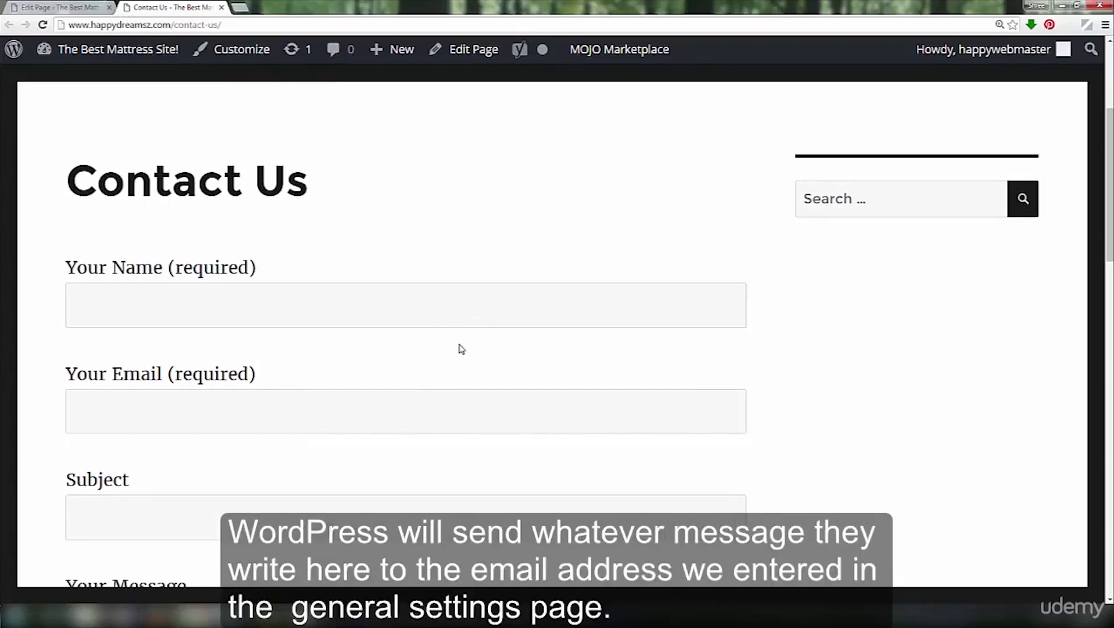
scroll(461, 348, down, 3)
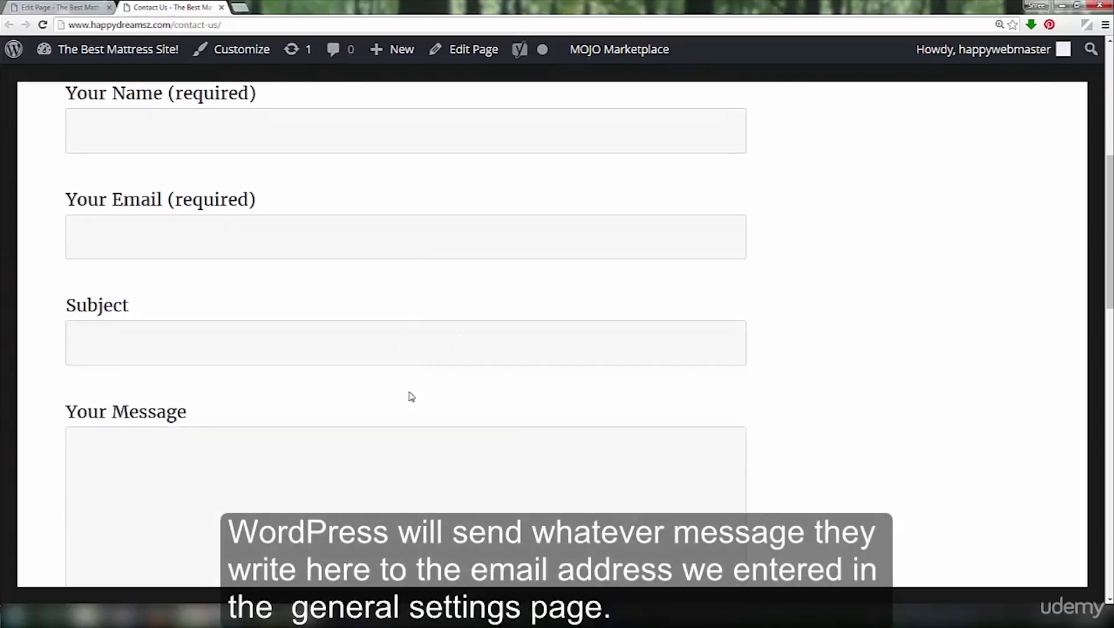
click(49, 7)
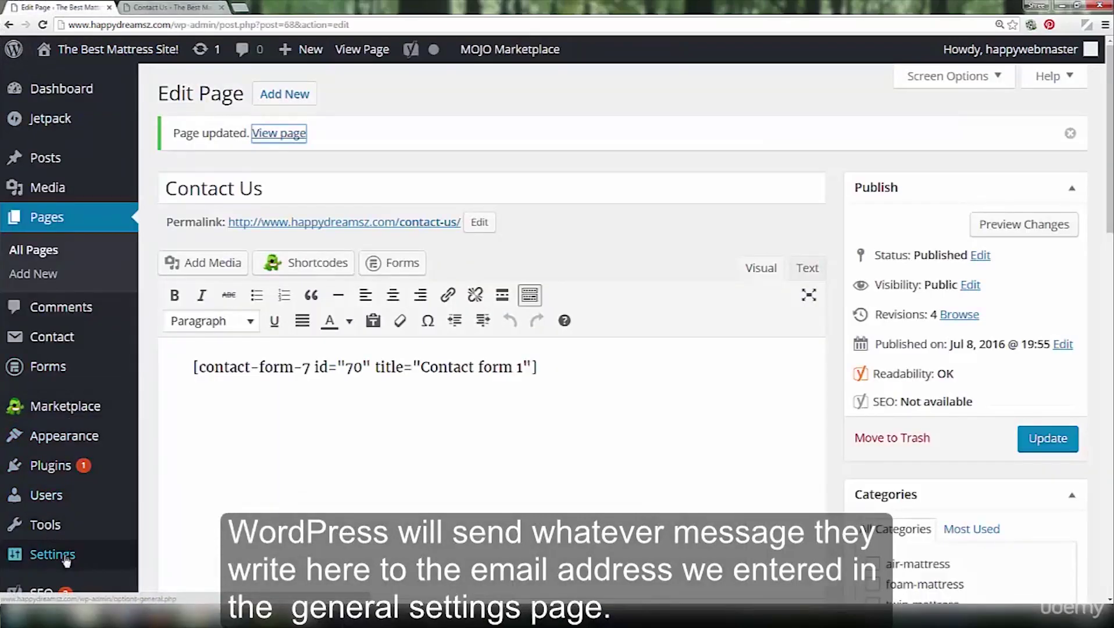
- Select the admin email in General Settings, then return to the live form's Subject field
mouse_move(52, 555)
click(180, 398)
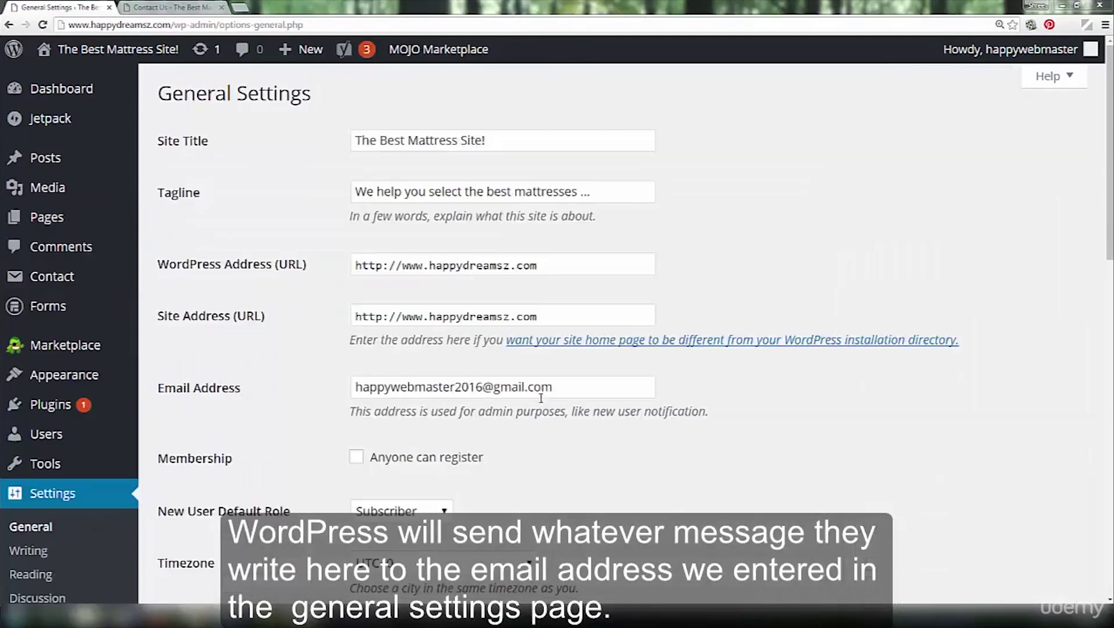
drag(561, 387, 355, 388)
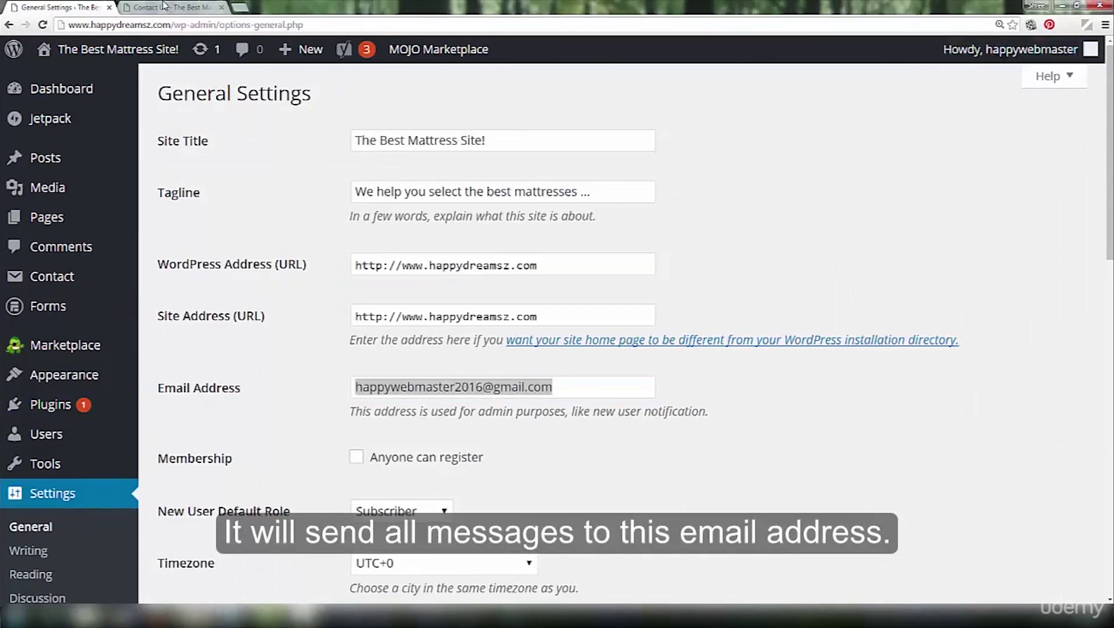
key(ctrl+Tab)
click(539, 335)
scroll(537, 335, up, 3)
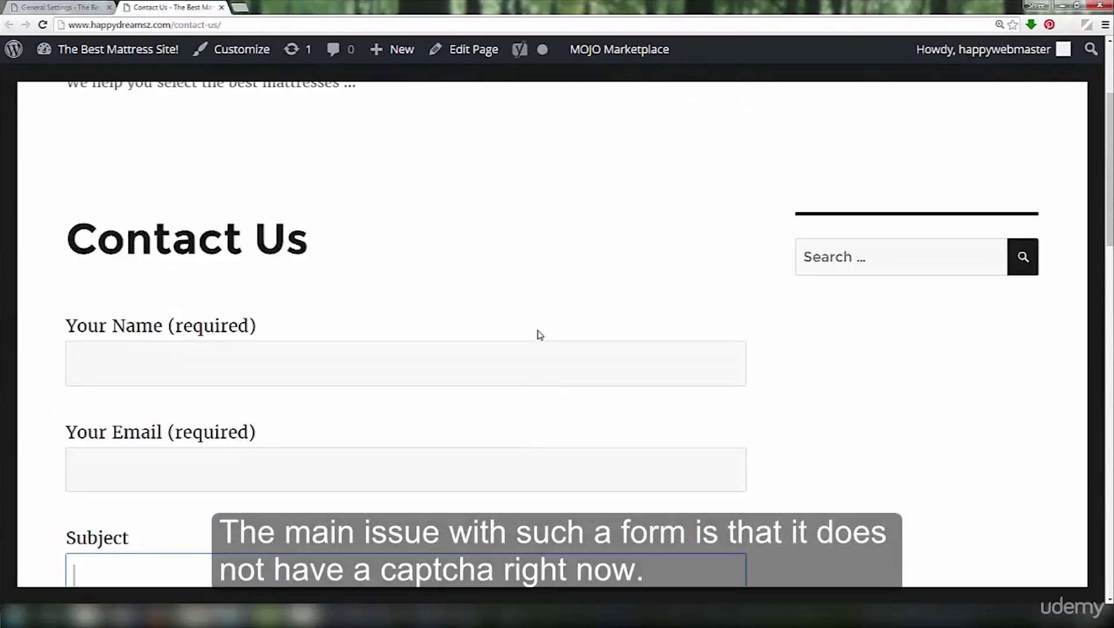
scroll(537, 335, down, 4)
scroll(538, 330, down, 4)
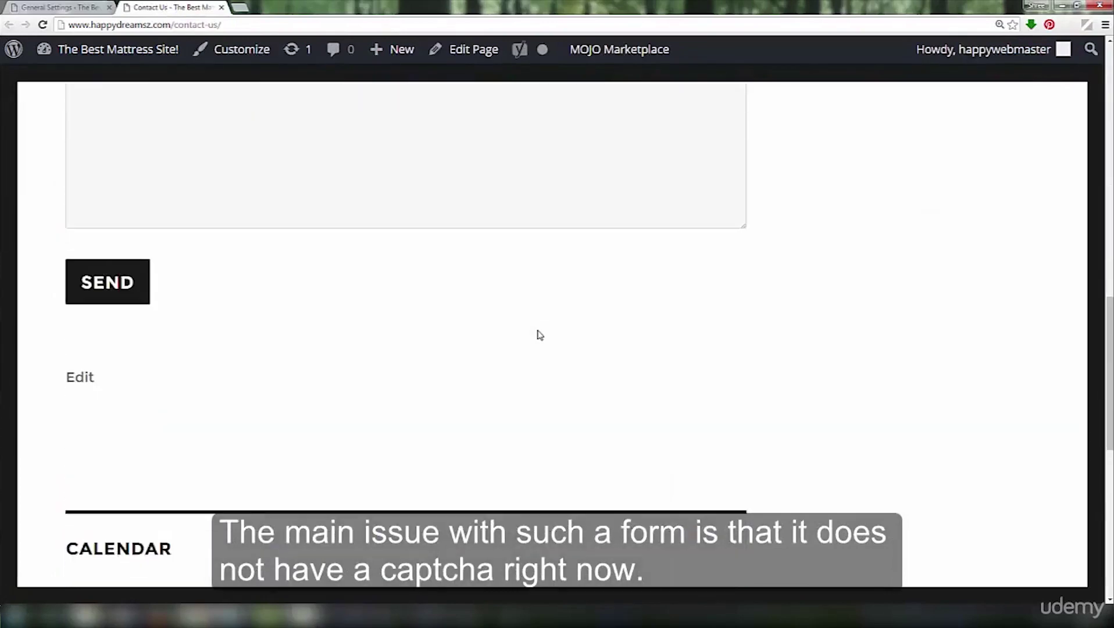
scroll(538, 334, down, 2)
scroll(538, 332, up, 2)
scroll(538, 330, up, 5)
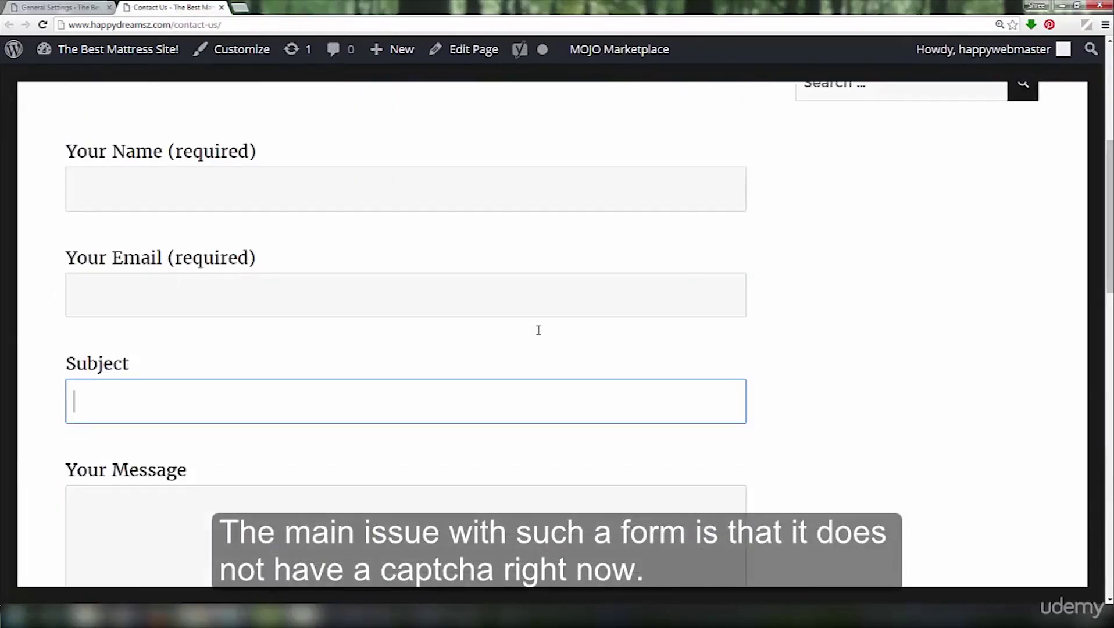
scroll(537, 335, down, 1)
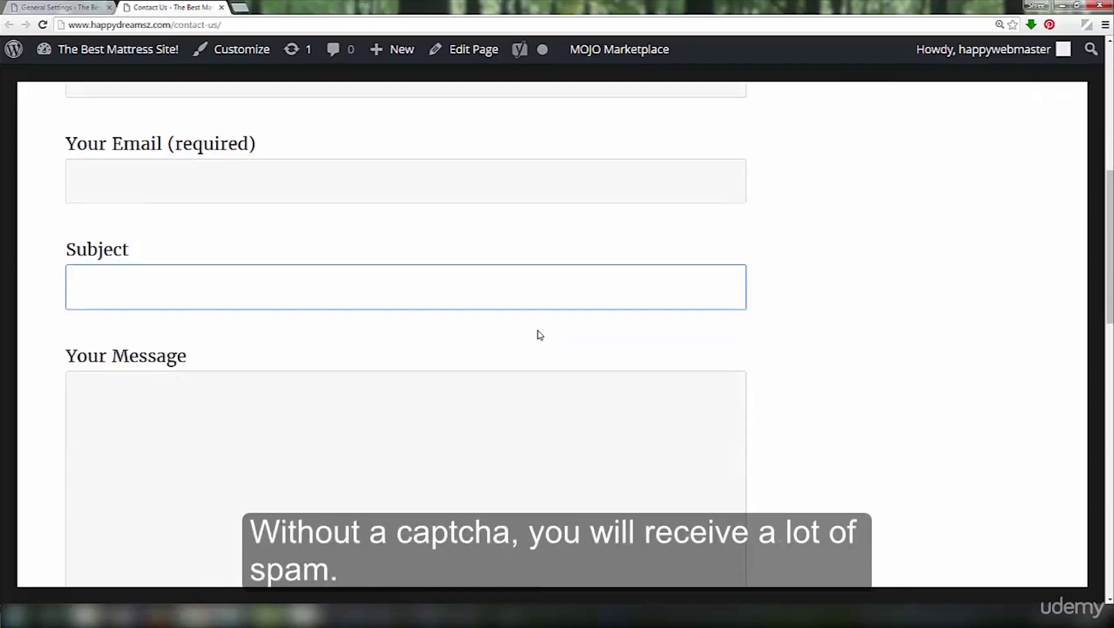
scroll(534, 333, down, 1)
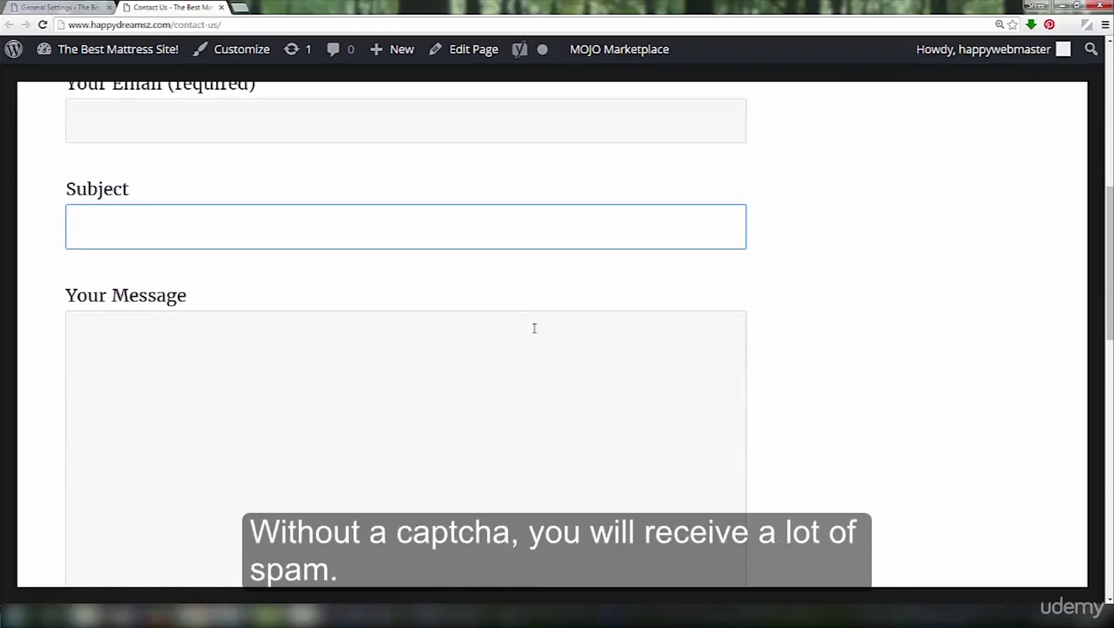
scroll(534, 328, down, 3)
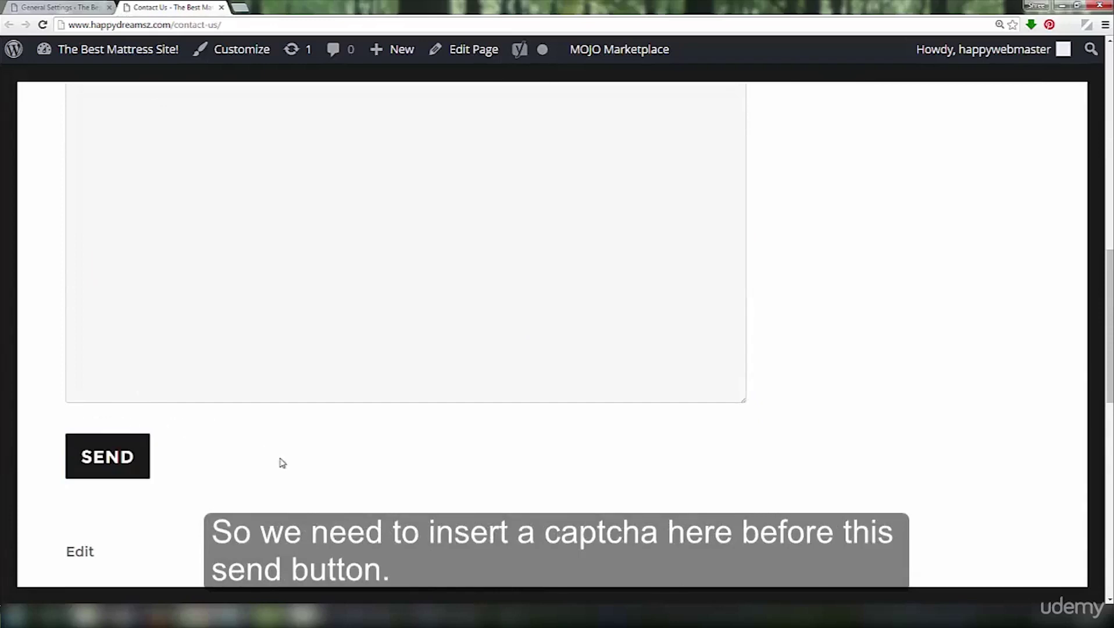
- From the Plugins list, open Contact Form 7's settings and edit Contact form 1
click(42, 10)
mouse_move(48, 306)
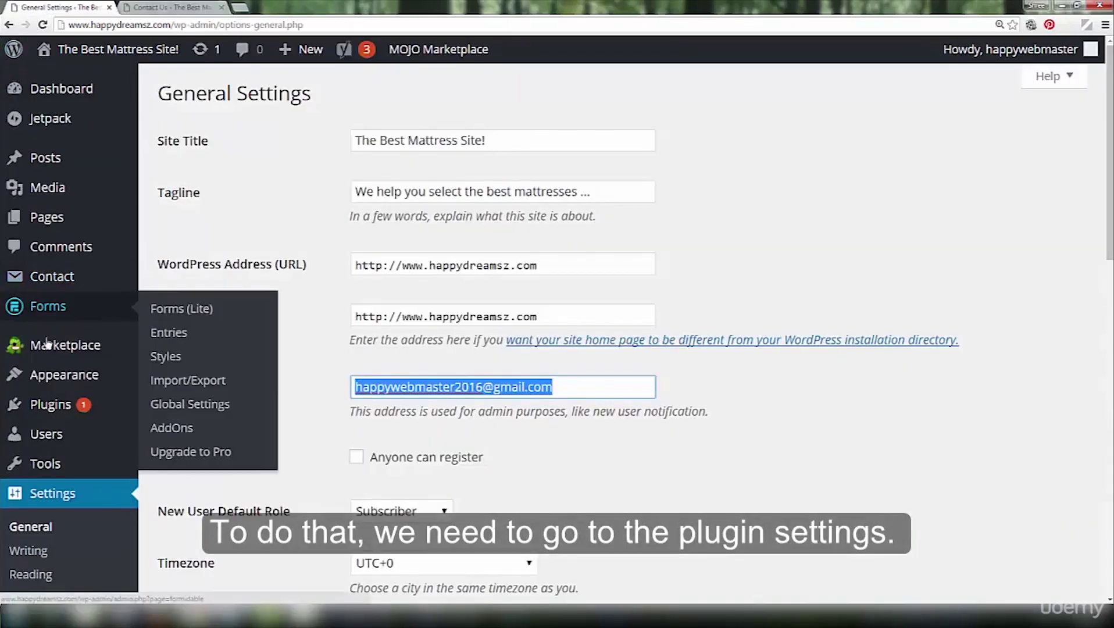
click(156, 410)
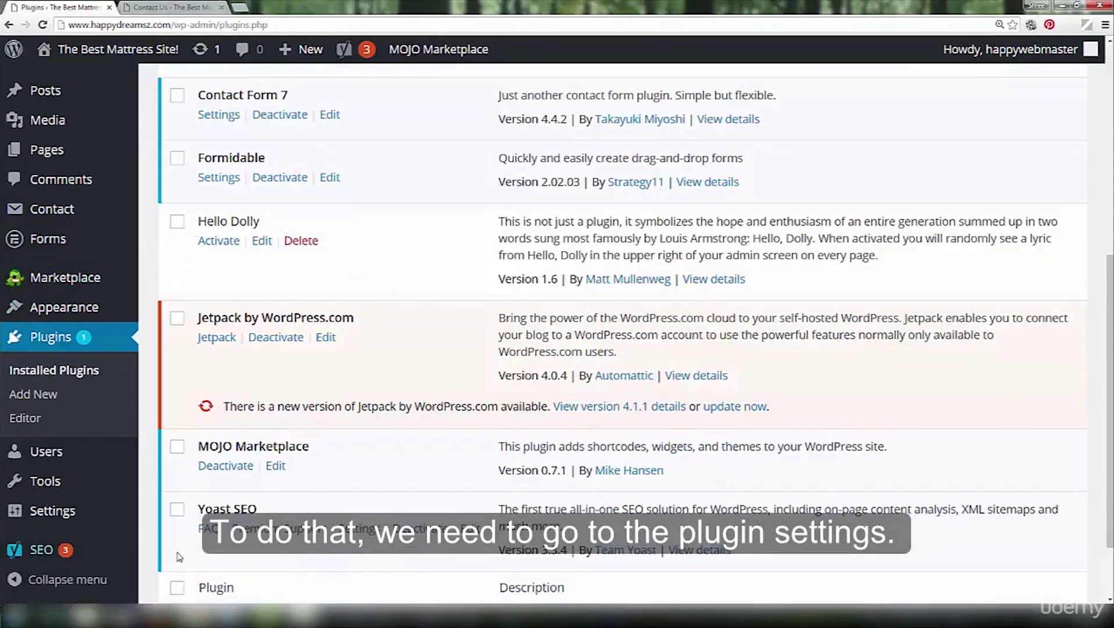
scroll(179, 556, up, 3)
click(219, 289)
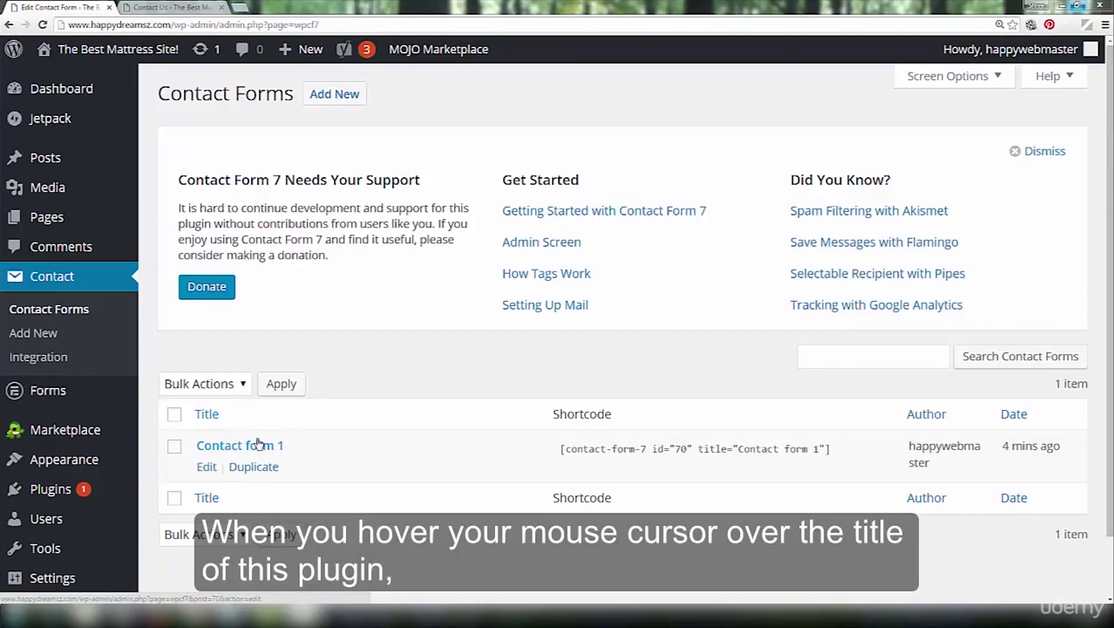
mouse_move(261, 452)
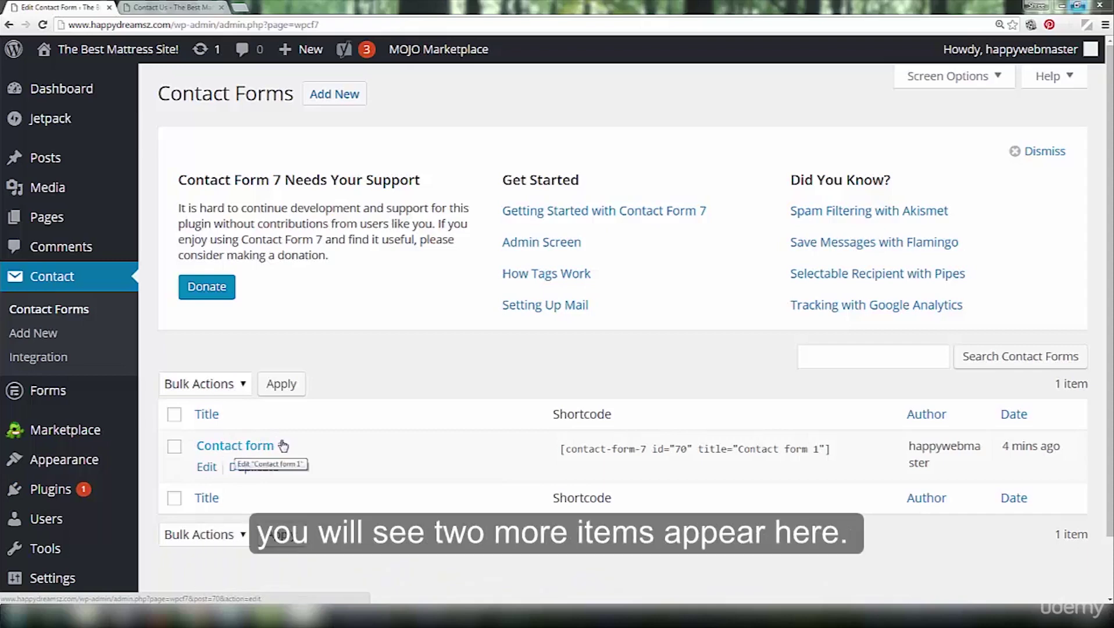
click(208, 472)
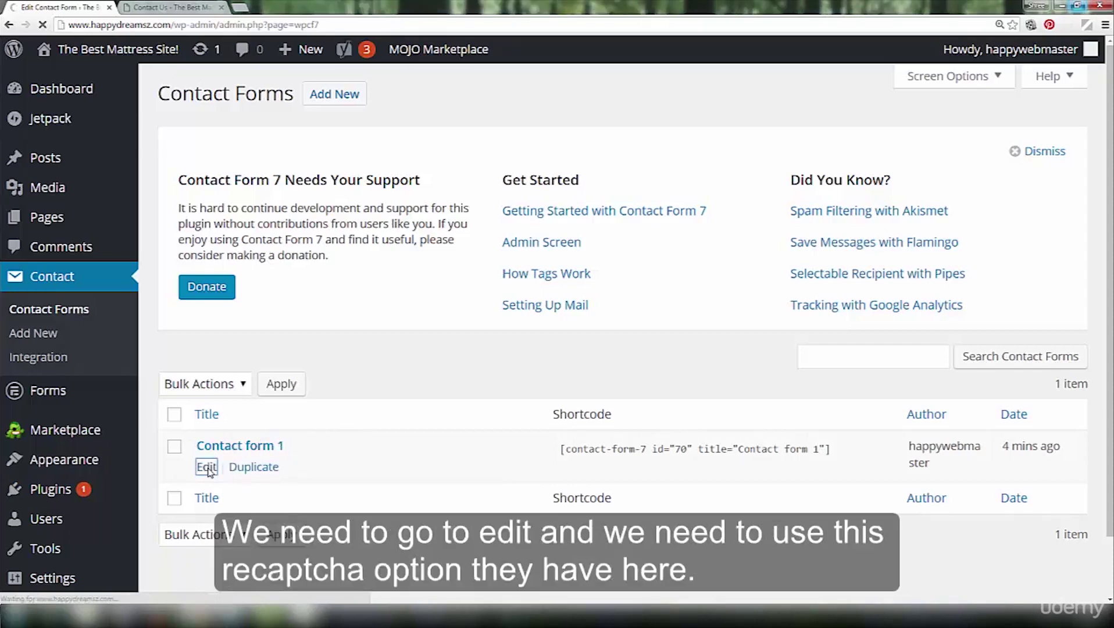
scroll(916, 423, down, 2)
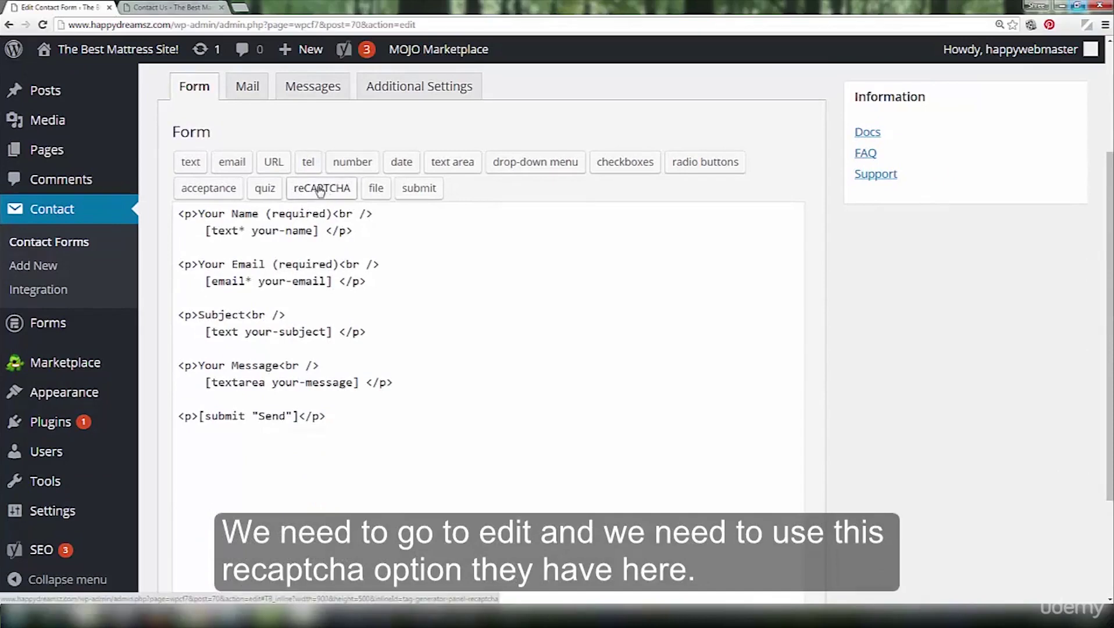
- Open the reCAPTCHA tag dialog and view its reCAPTCHA setup guide in a new tab
click(321, 190)
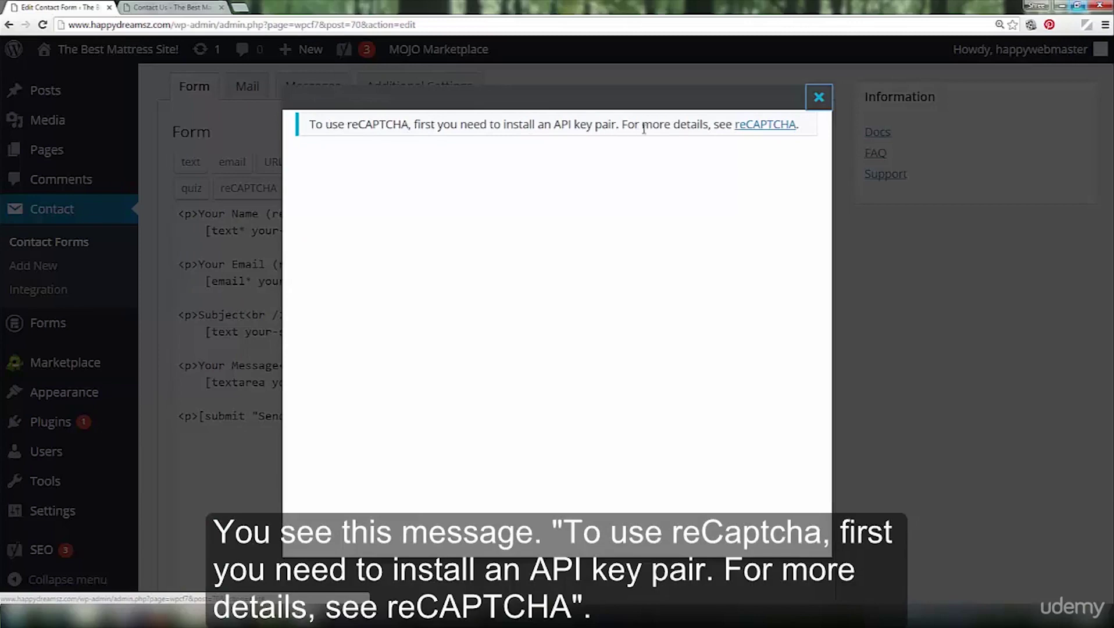
ctrl+click(763, 131)
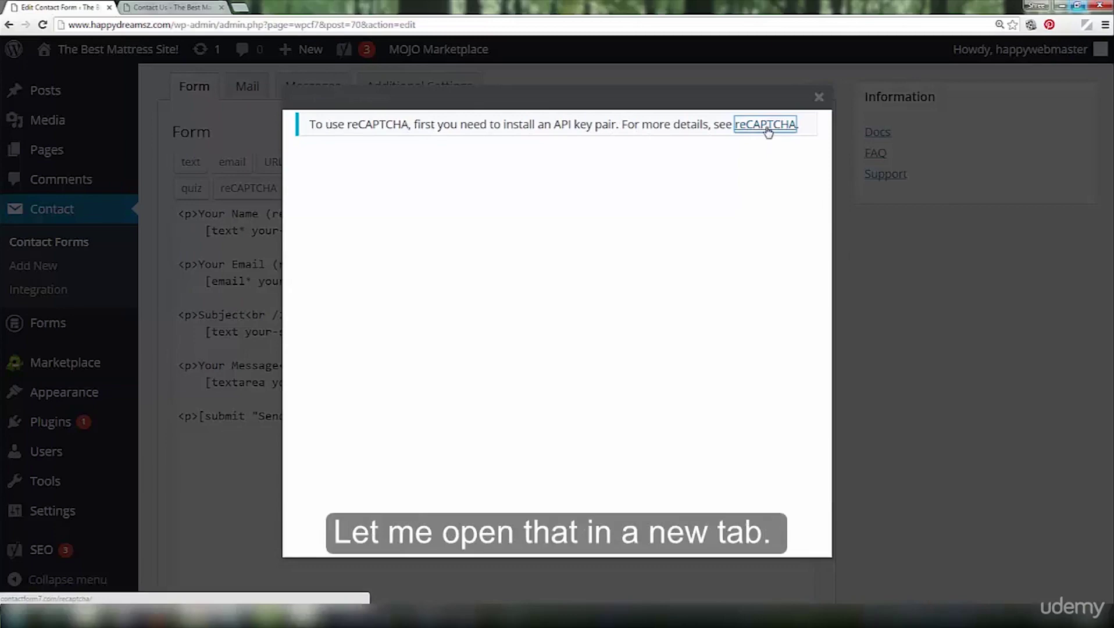
right_click(769, 135)
click(782, 139)
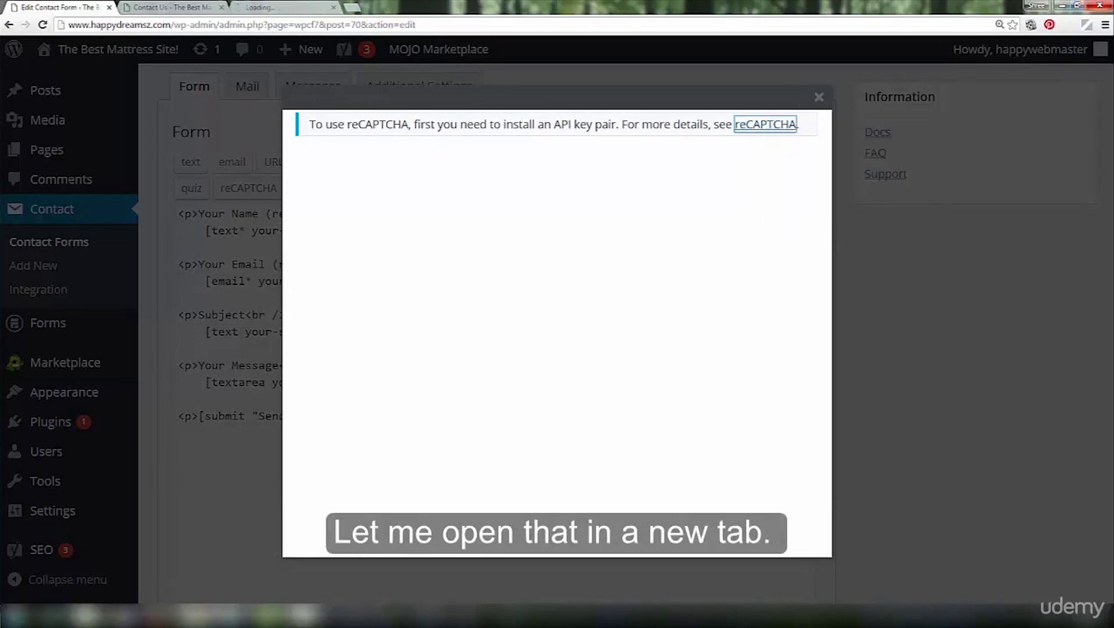
click(261, 7)
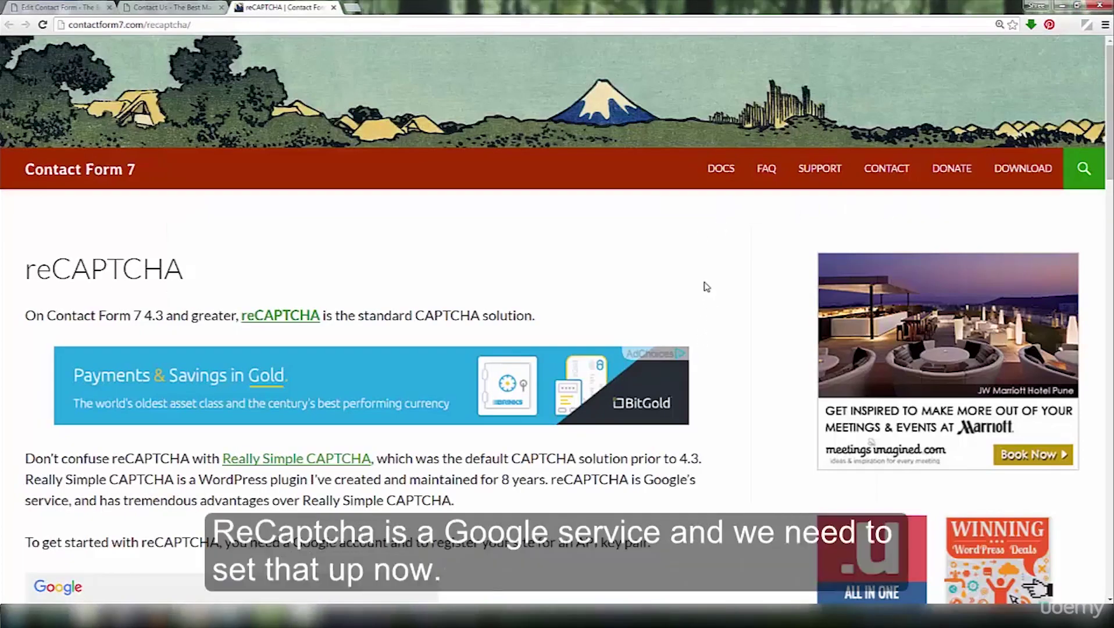
scroll(706, 287, down, 1)
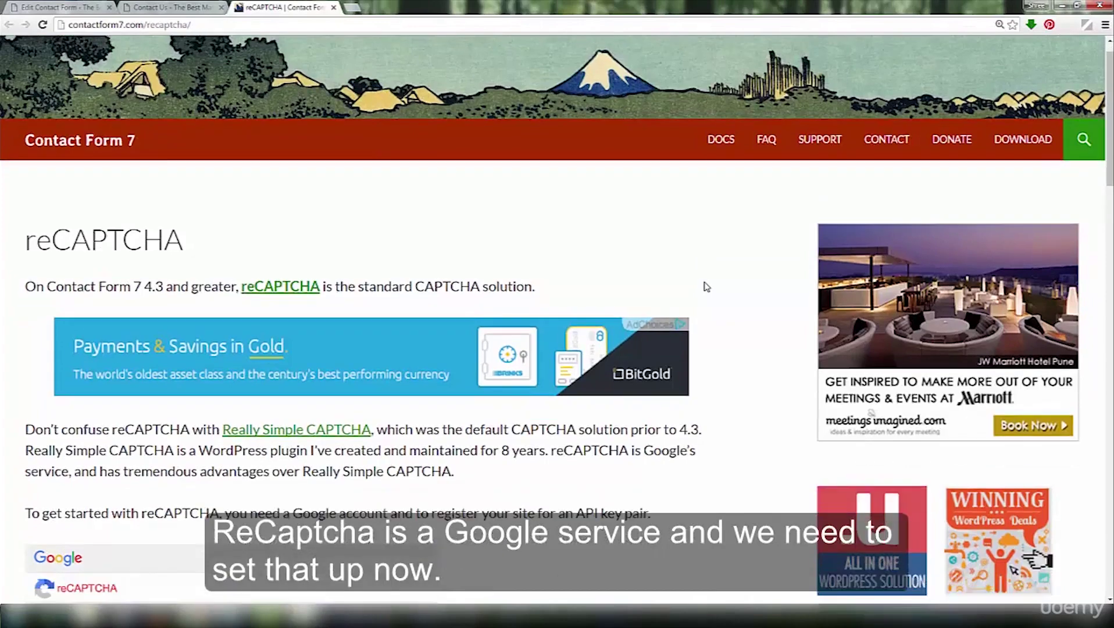
scroll(706, 287, down, 1)
scroll(705, 287, down, 1)
scroll(705, 287, down, 3)
scroll(705, 287, down, 2)
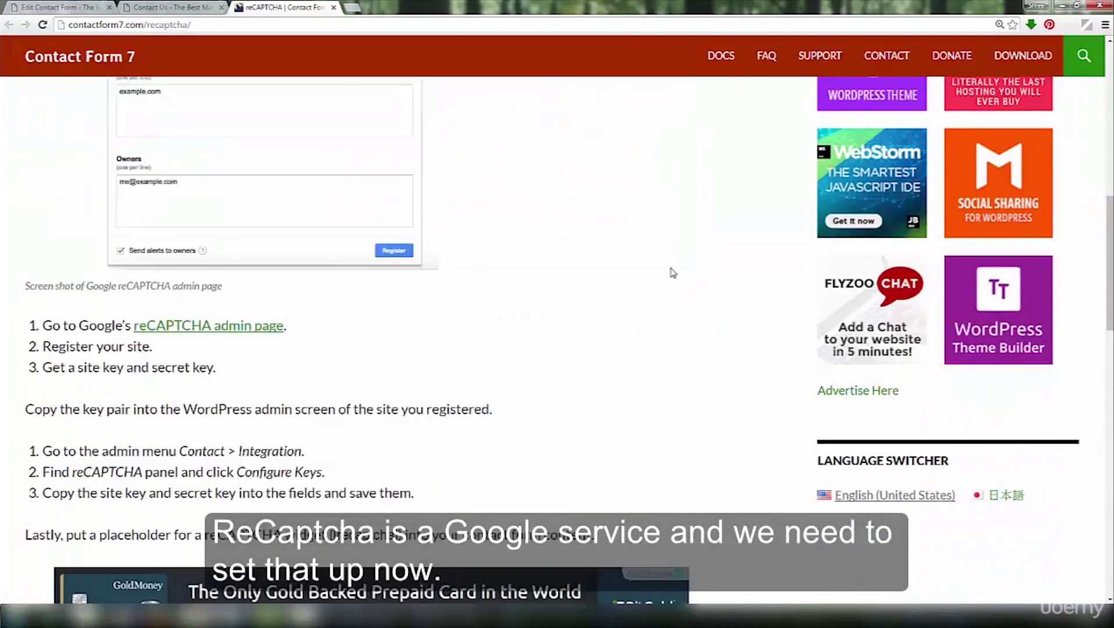
- Right-click the 'reCAPTCHA admin page' link in the setup steps
right_click(208, 333)
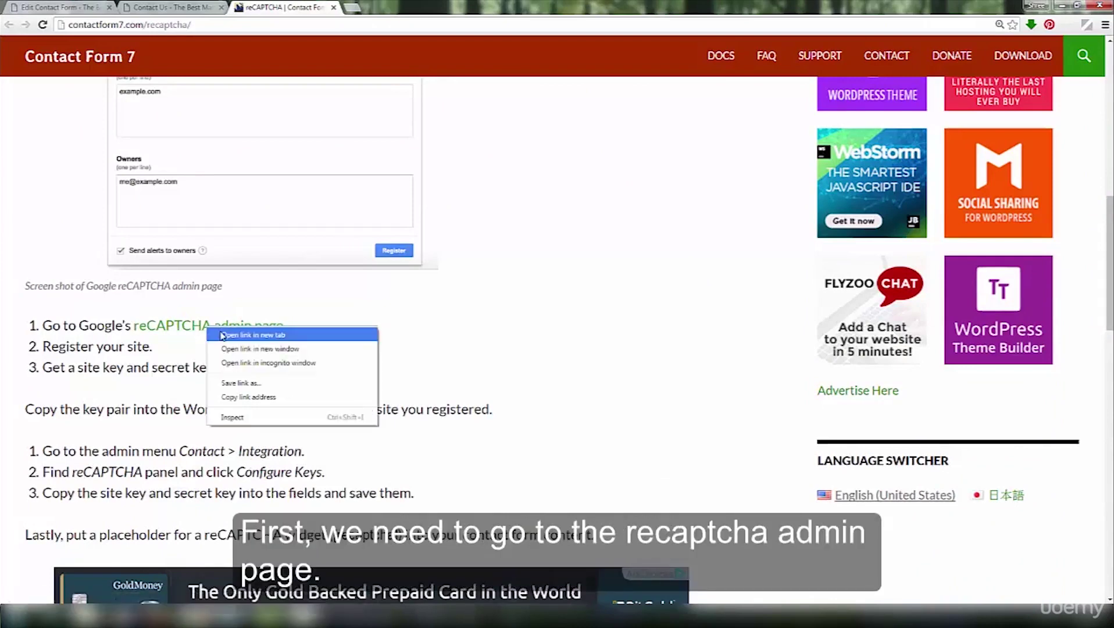
- Open the reCAPTCHA admin page in a new tab and sign in to the Google account
click(224, 337)
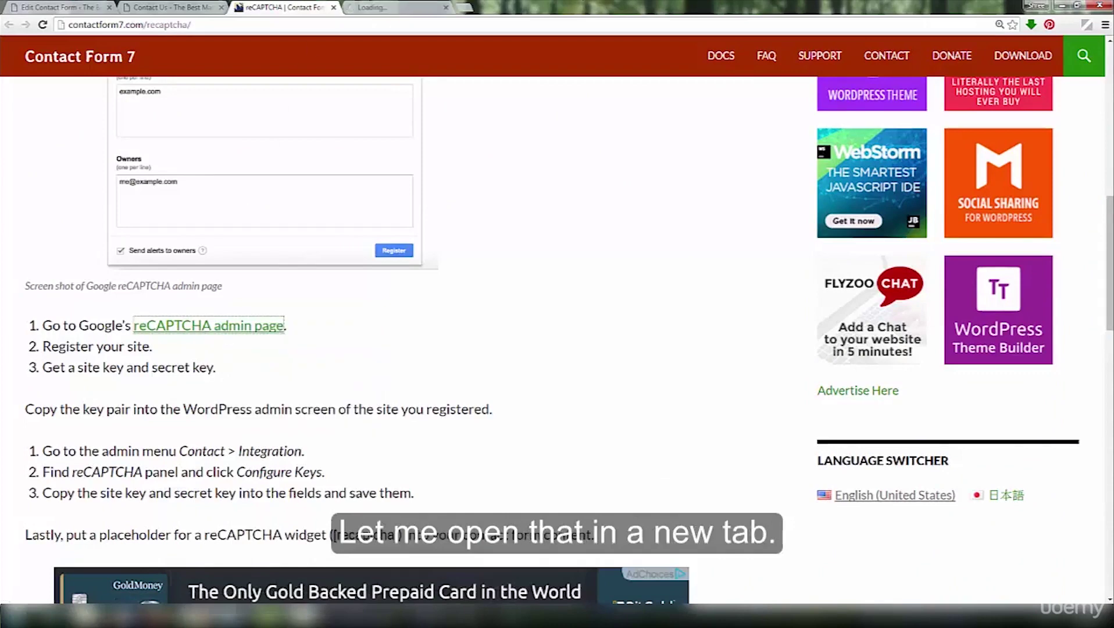
click(395, 7)
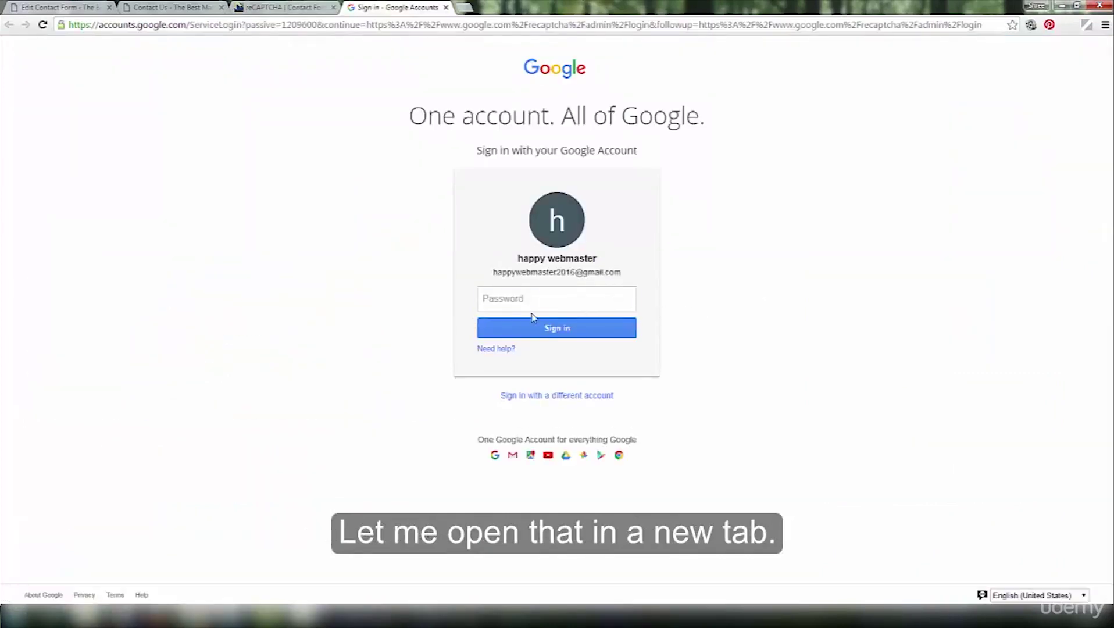
click(487, 298)
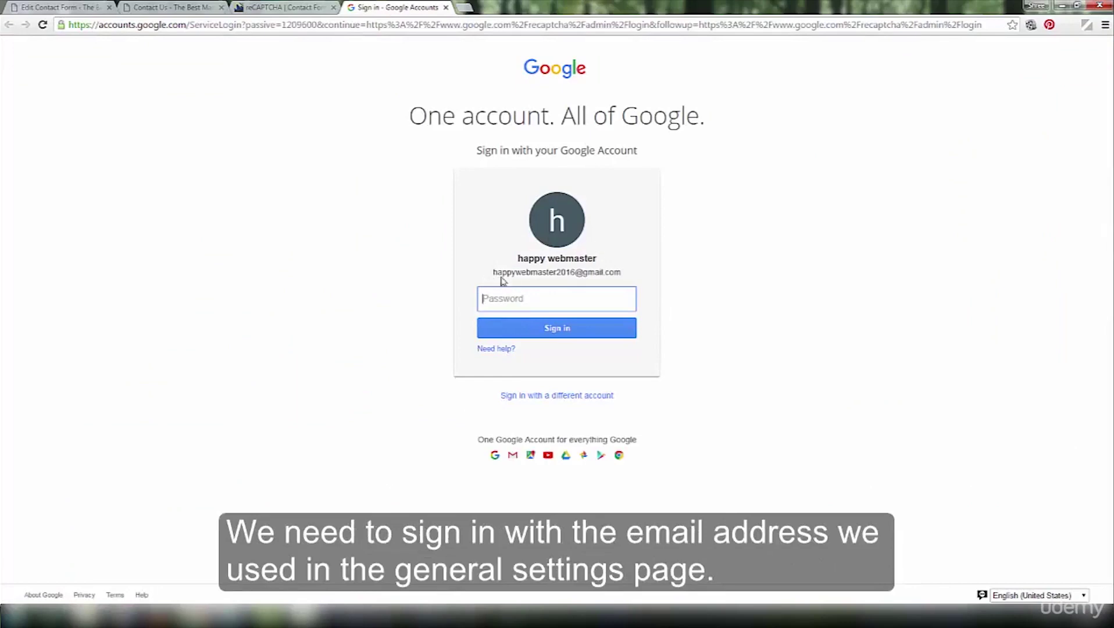
click(84, 7)
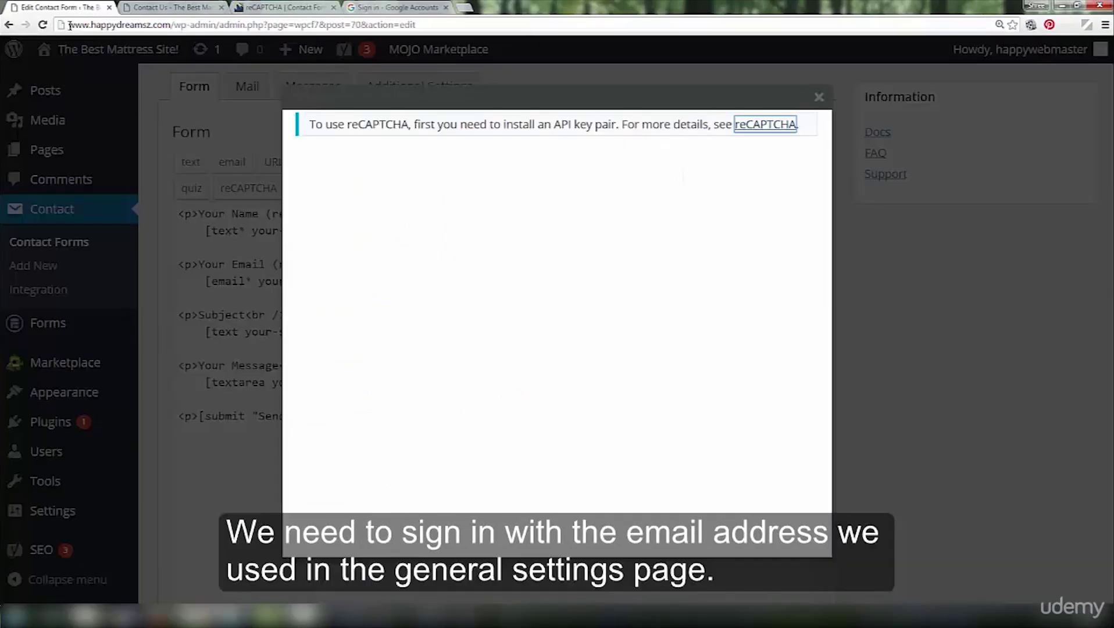
click(413, 7)
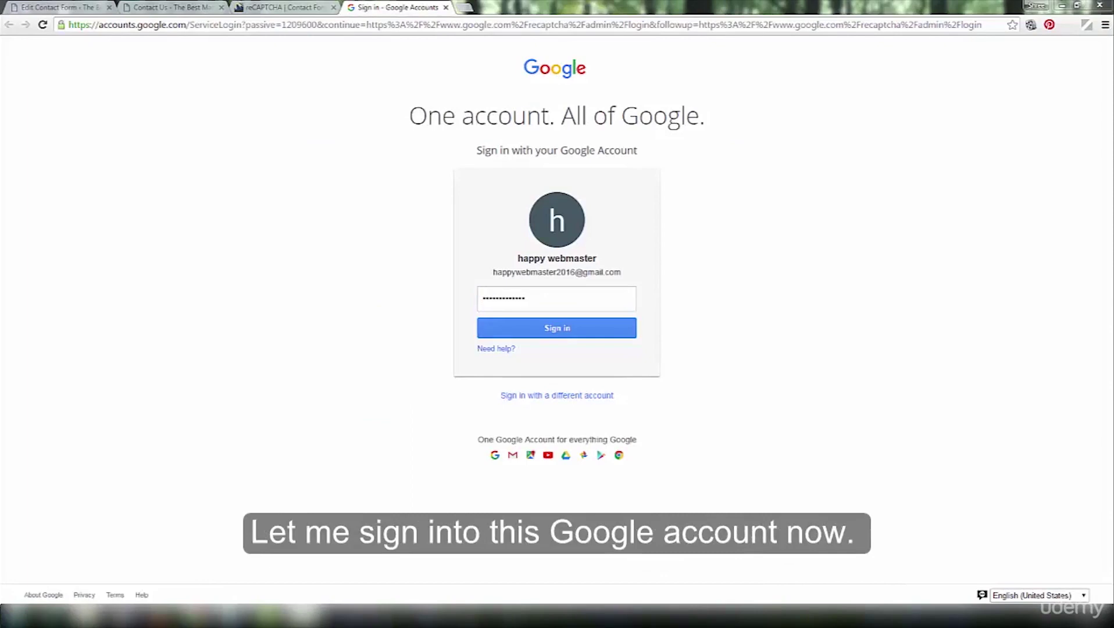
click(564, 325)
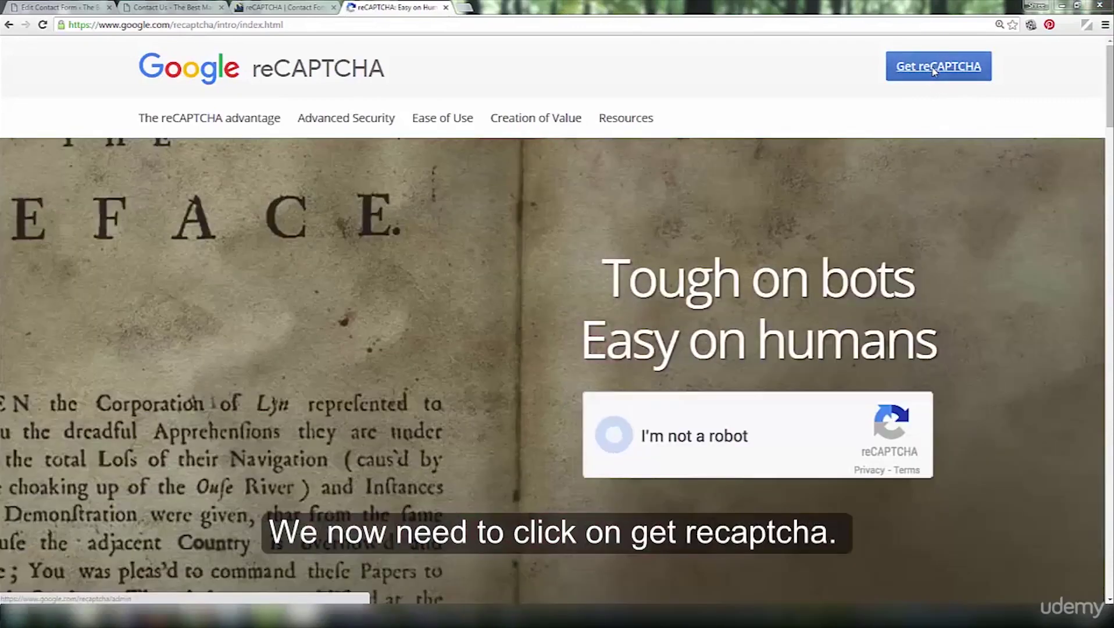
- Open the reCAPTCHA registration form and copy the site's domain from the WordPress tab
click(933, 70)
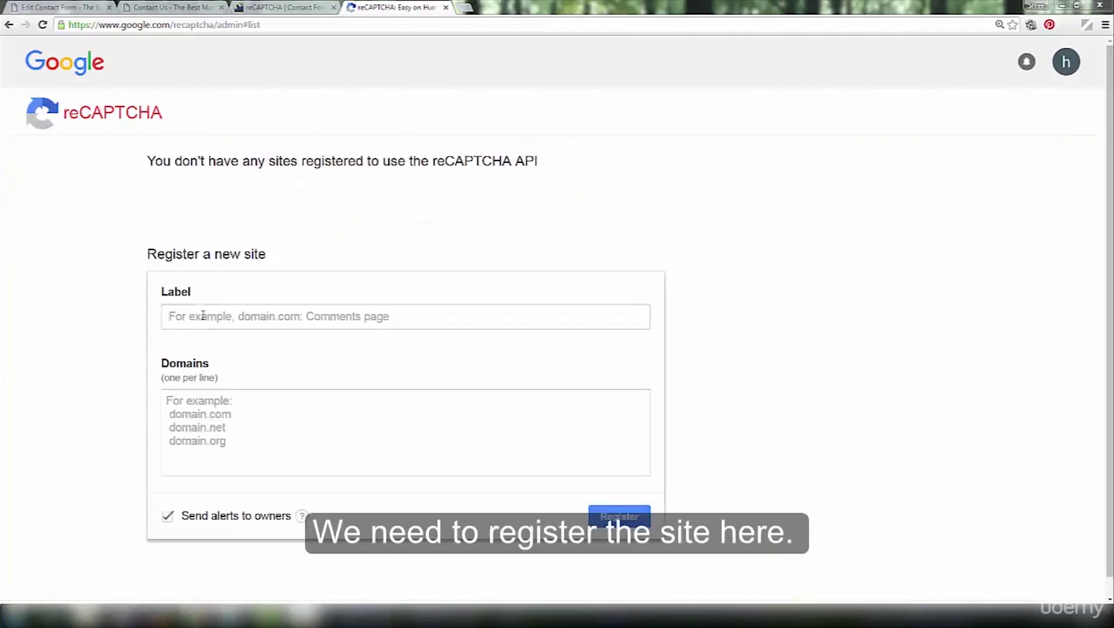
click(75, 7)
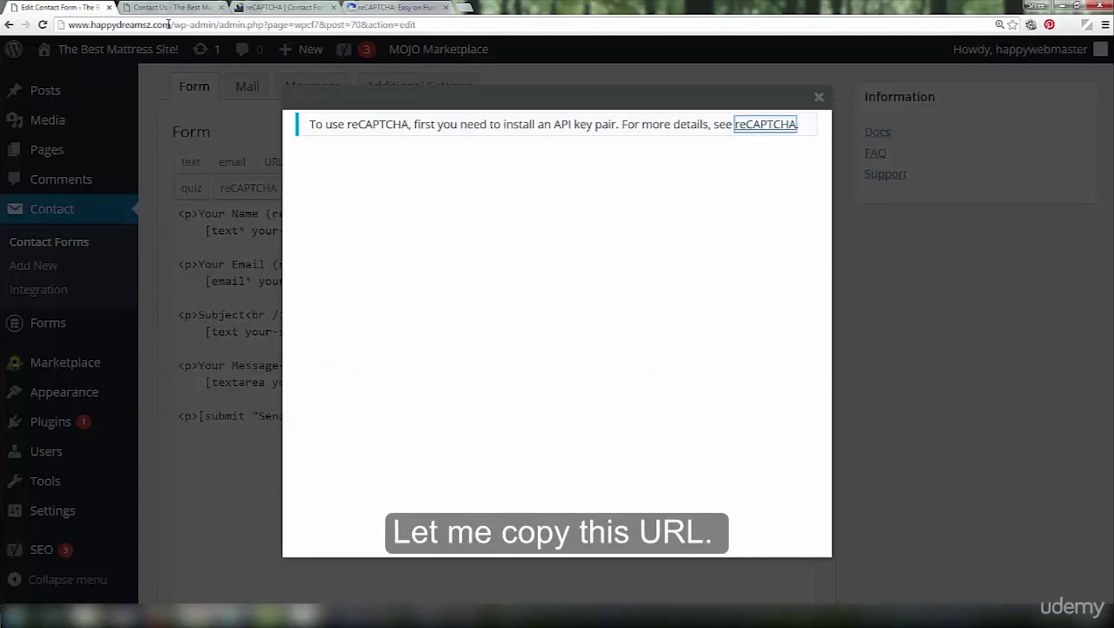
drag(170, 25, 70, 25)
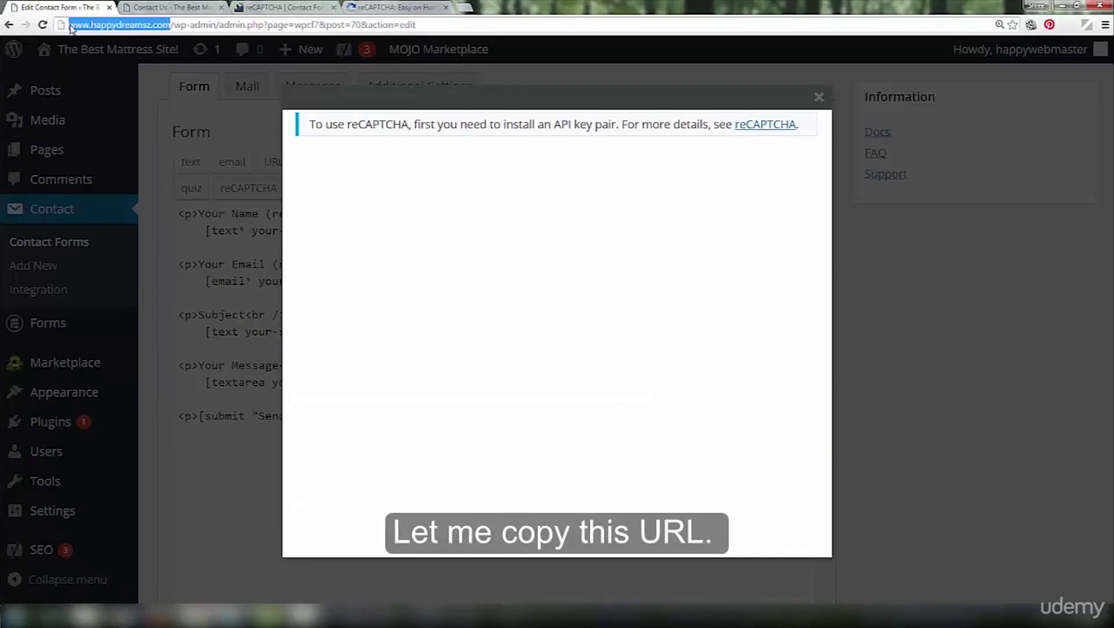
right_click(70, 26)
click(96, 68)
click(387, 7)
click(247, 315)
right_click(244, 318)
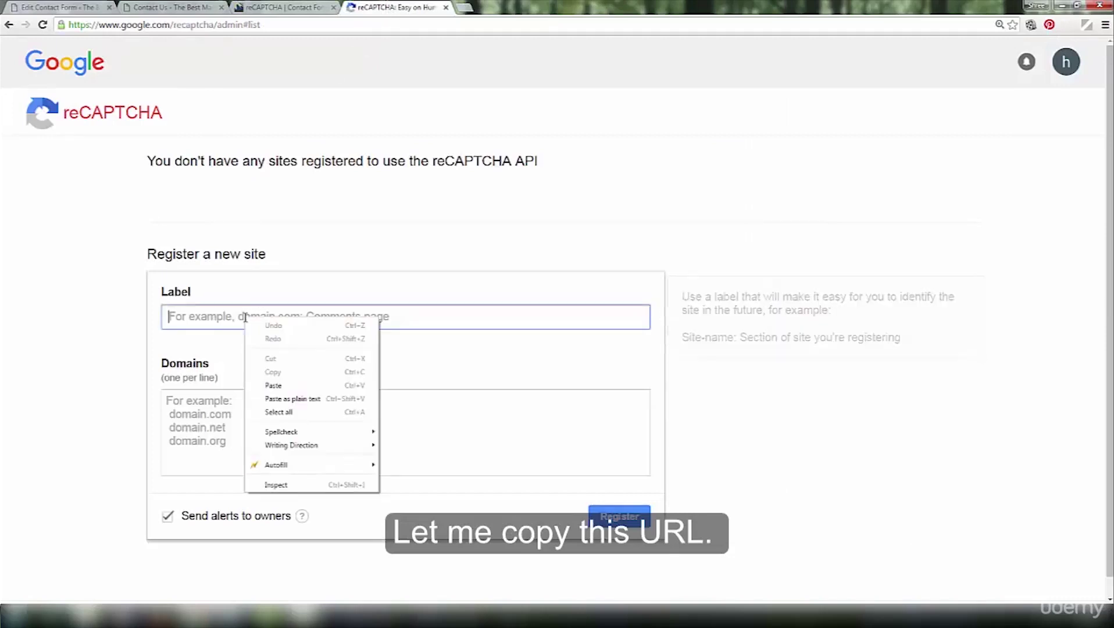
click(193, 397)
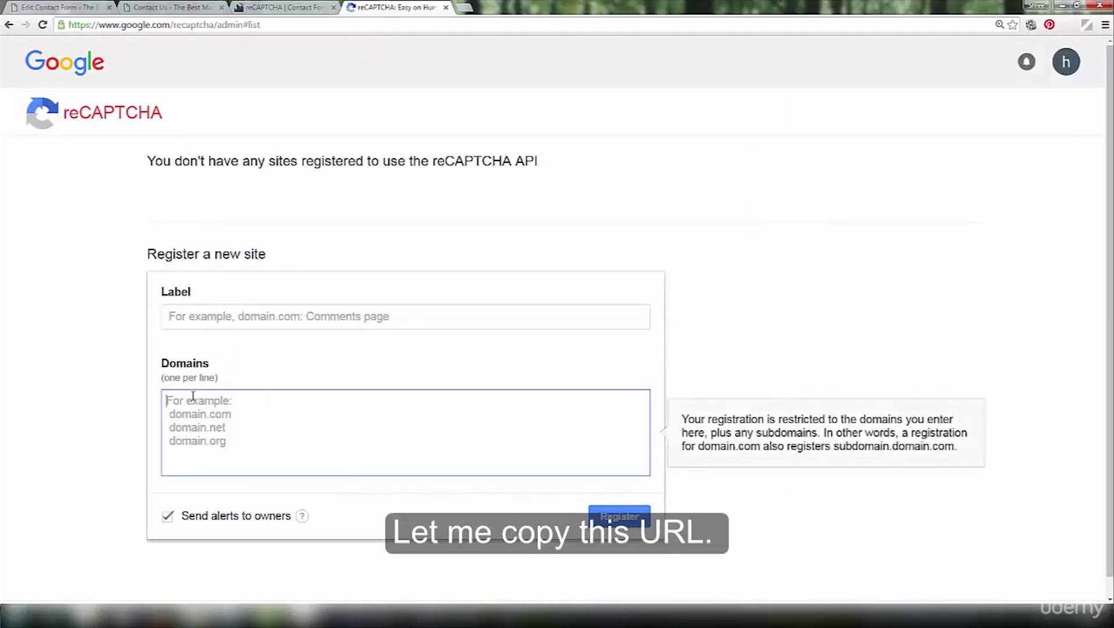
right_click(193, 397)
click(232, 470)
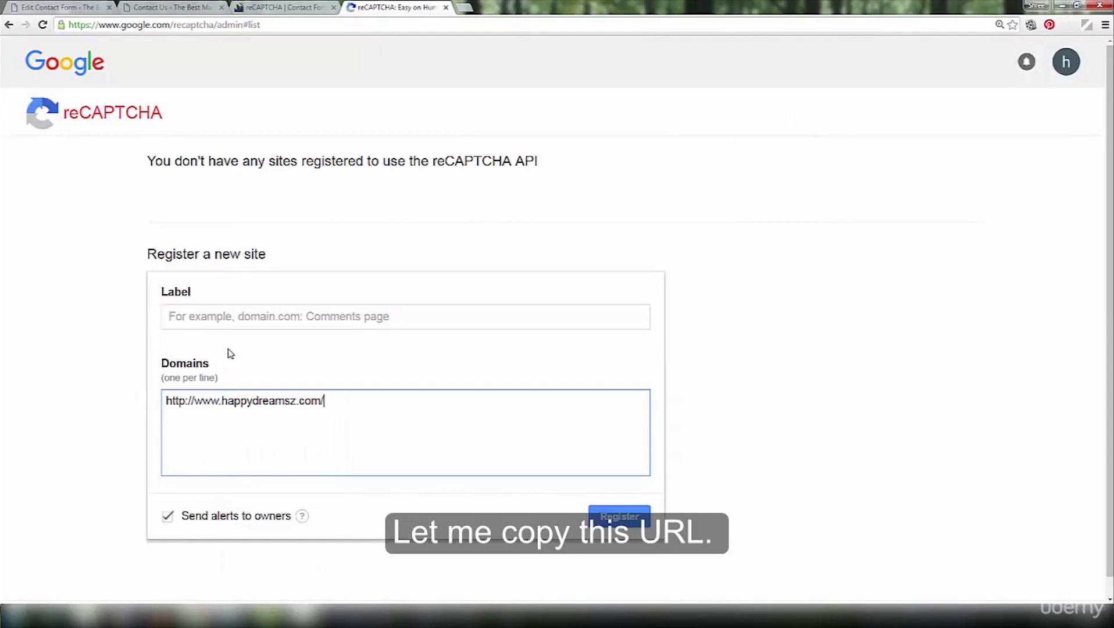
drag(193, 401, 147, 401)
key(BackSpace)
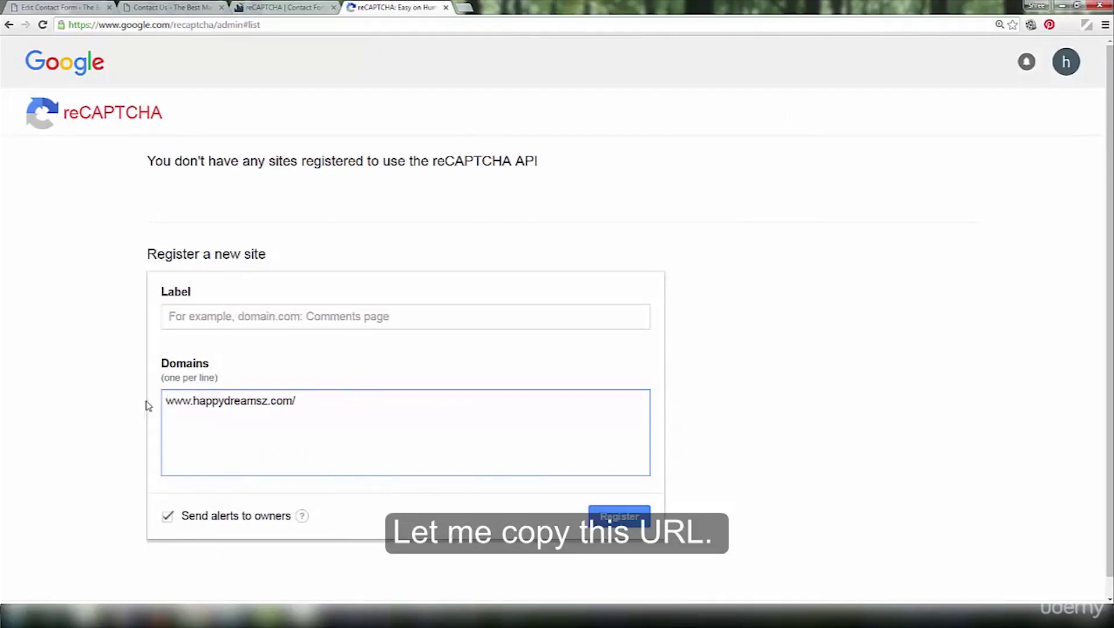
- Register 'the mattress site', fixing the domain's trailing slash after the path error
click(240, 316)
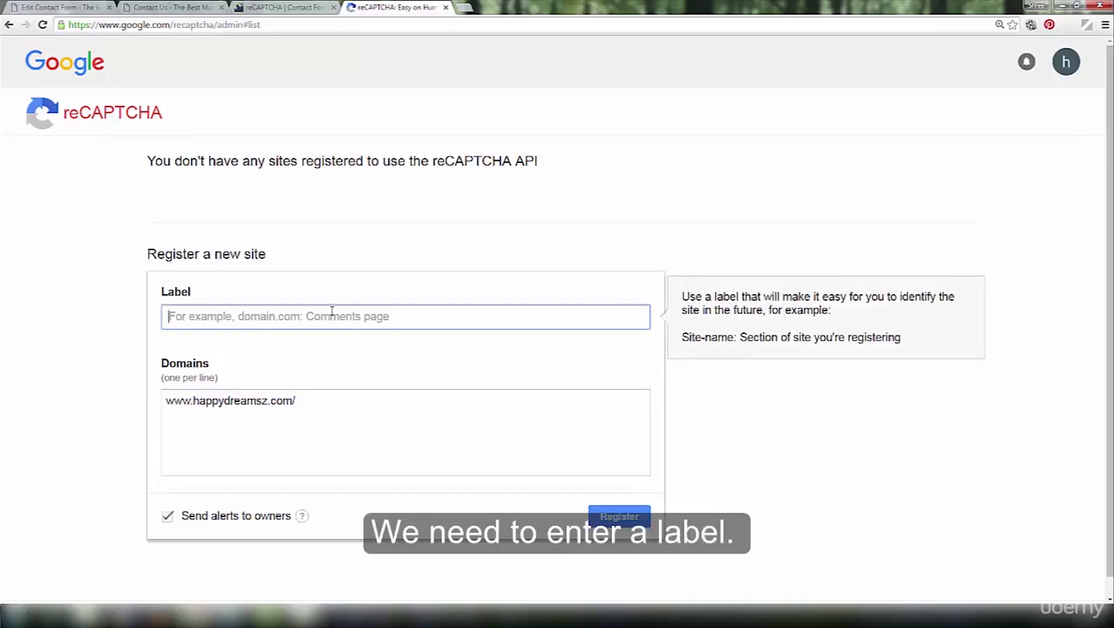
text(the mattress site)
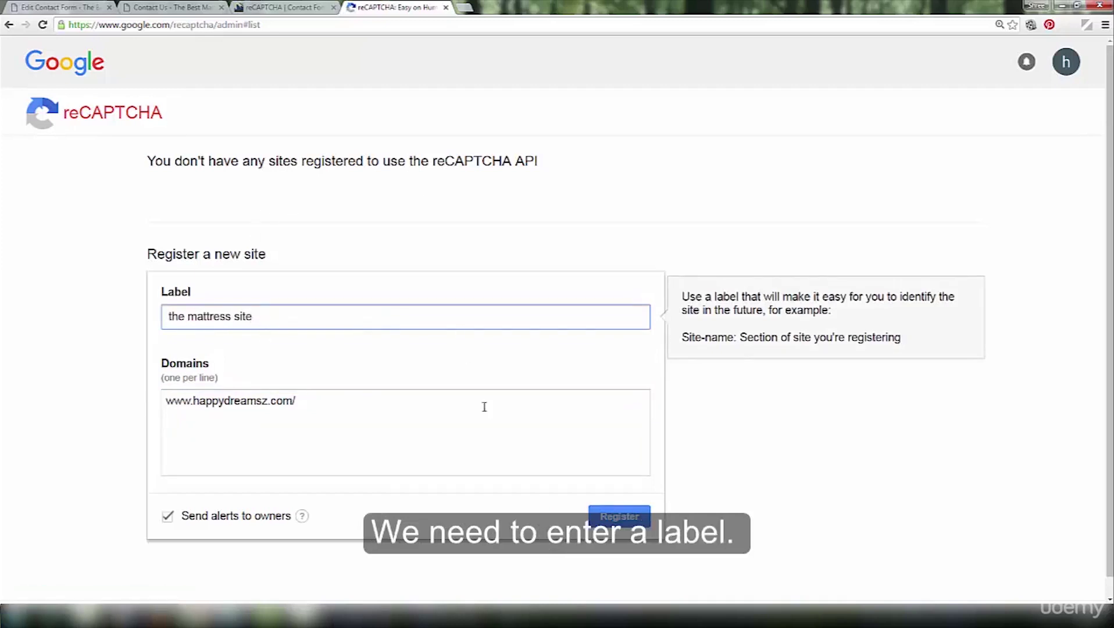
click(609, 520)
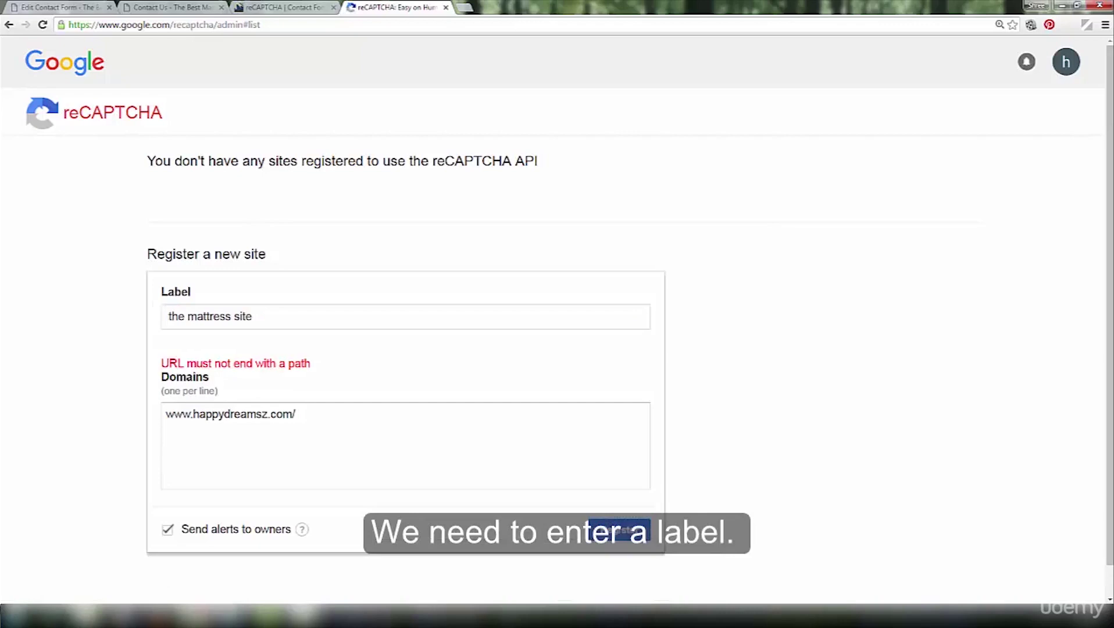
click(306, 408)
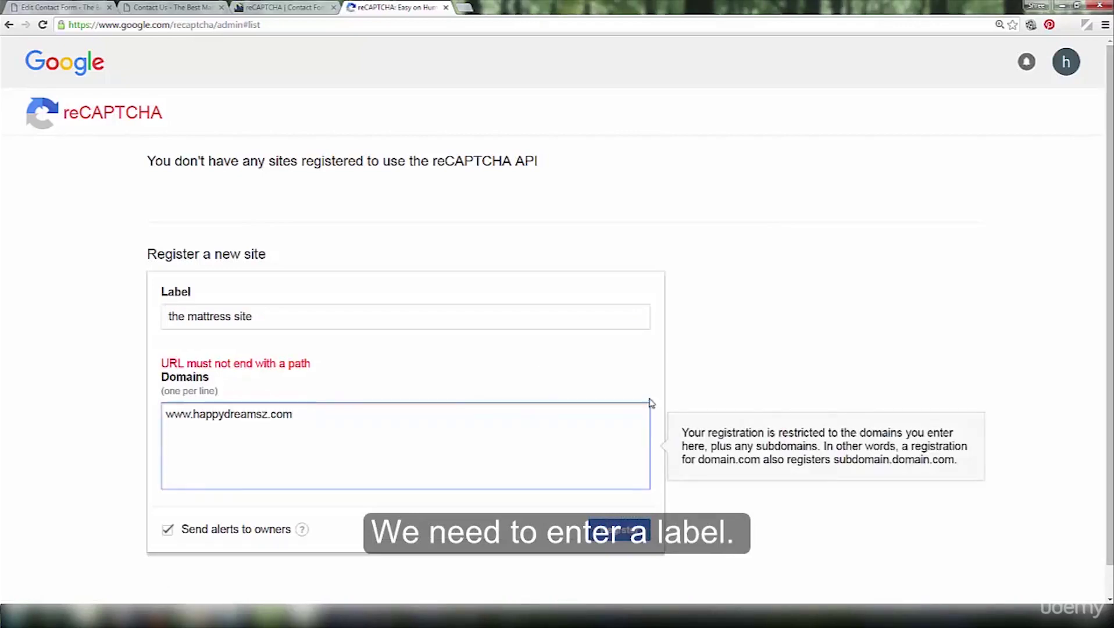
click(648, 531)
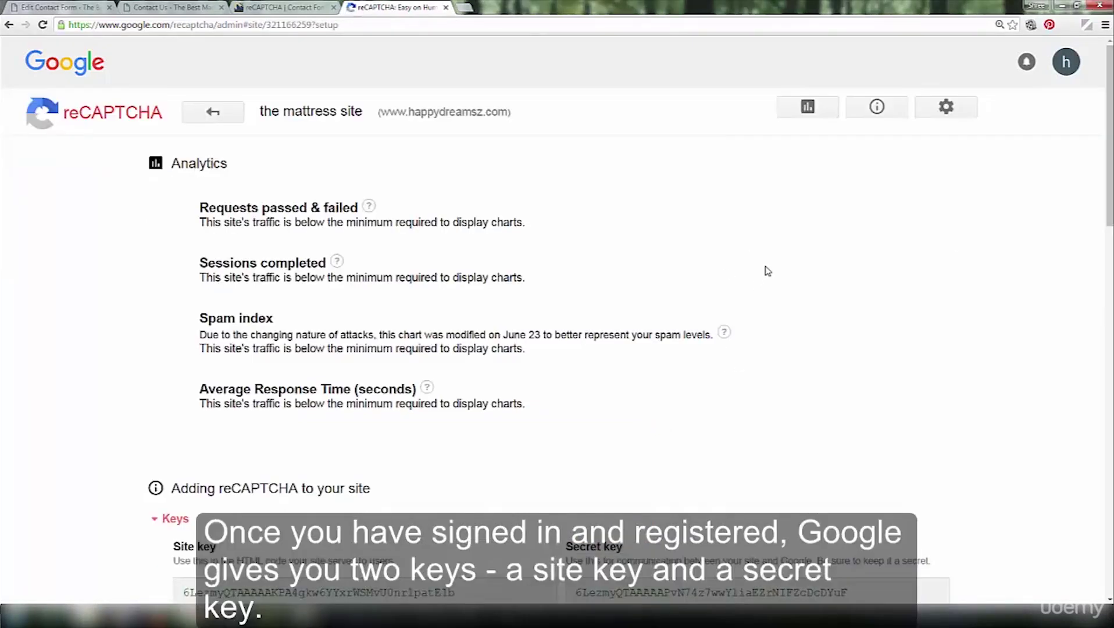
scroll(765, 272, down, 2)
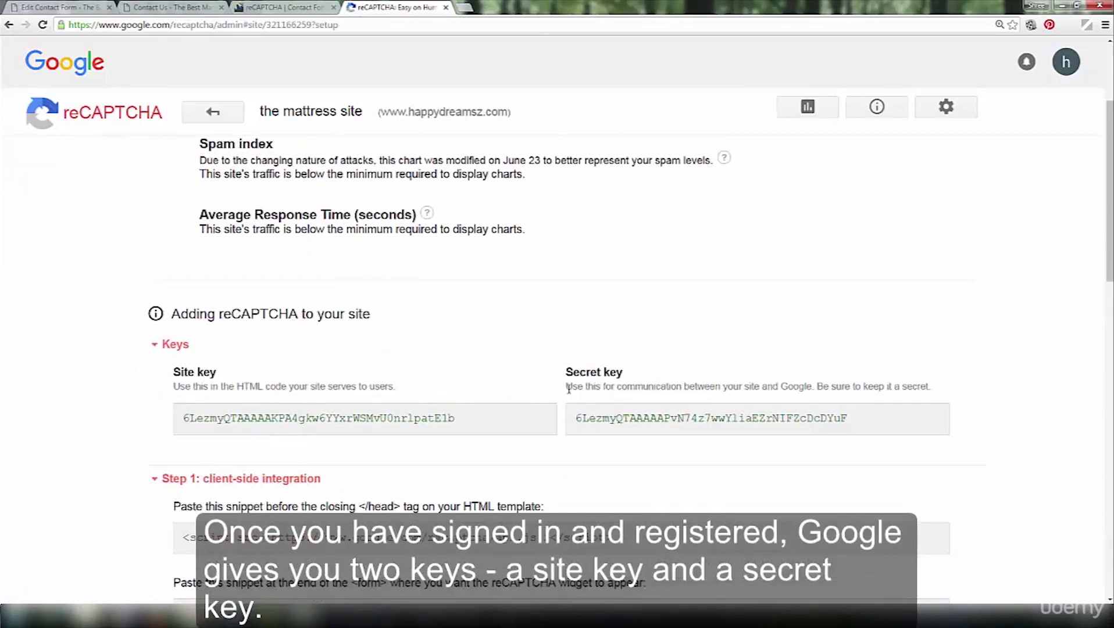
- Copy the reCAPTCHA site key and return to the Contact form 1 editor
drag(459, 419, 182, 418)
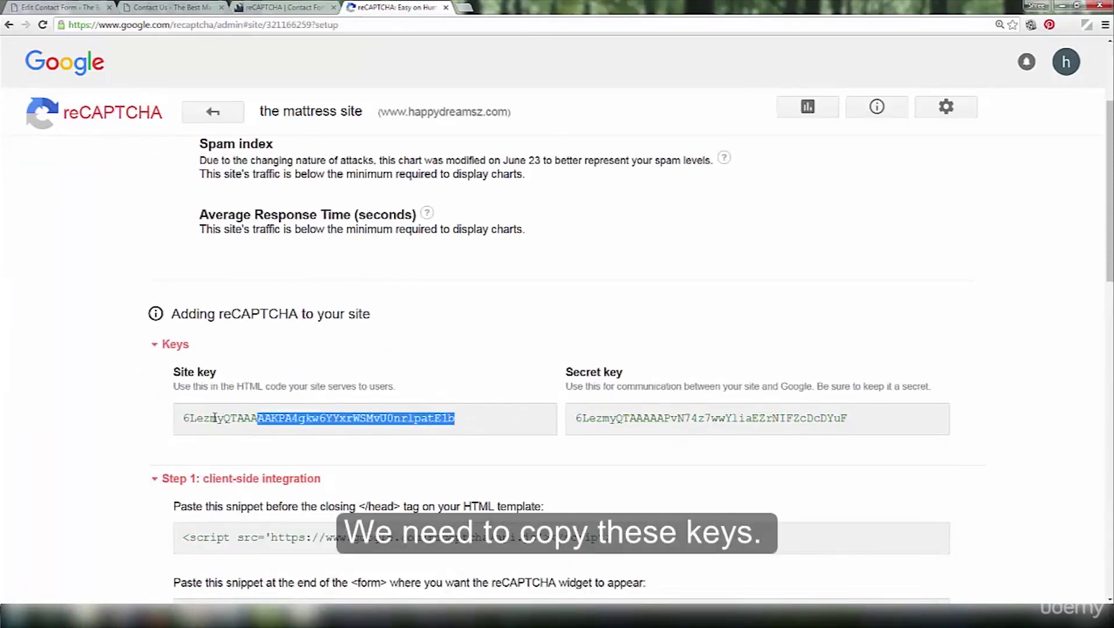
right_click(184, 418)
click(206, 423)
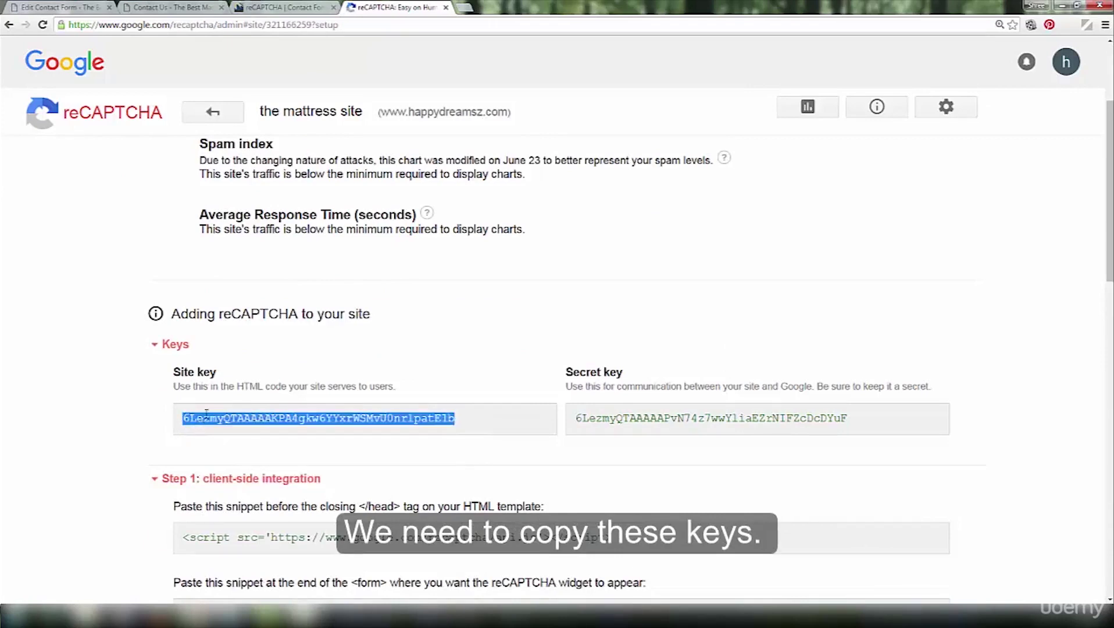
click(150, 7)
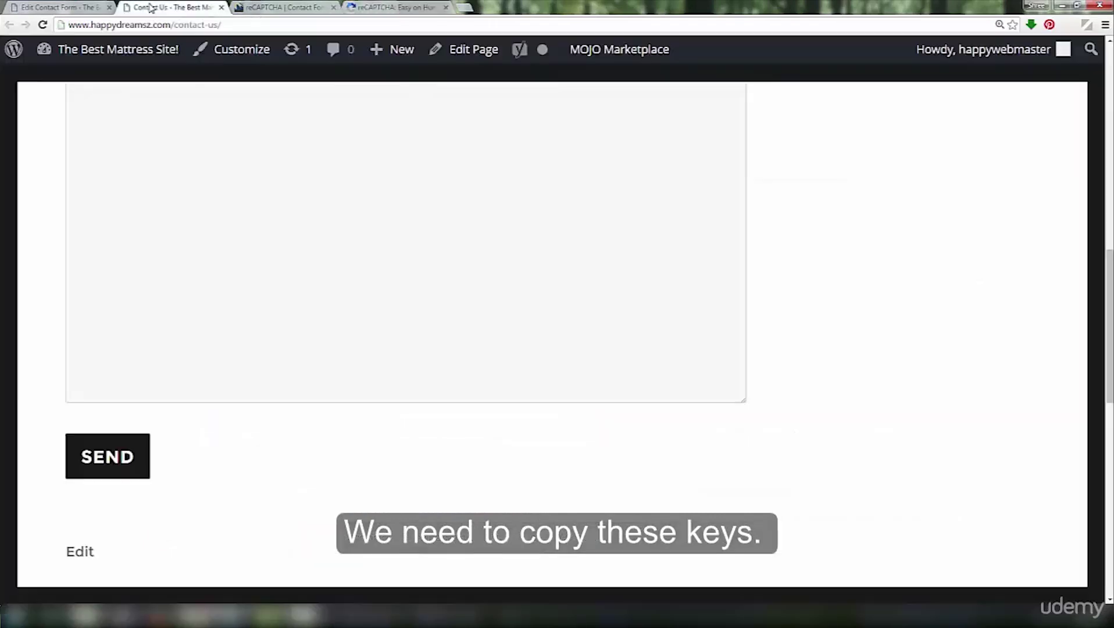
click(77, 6)
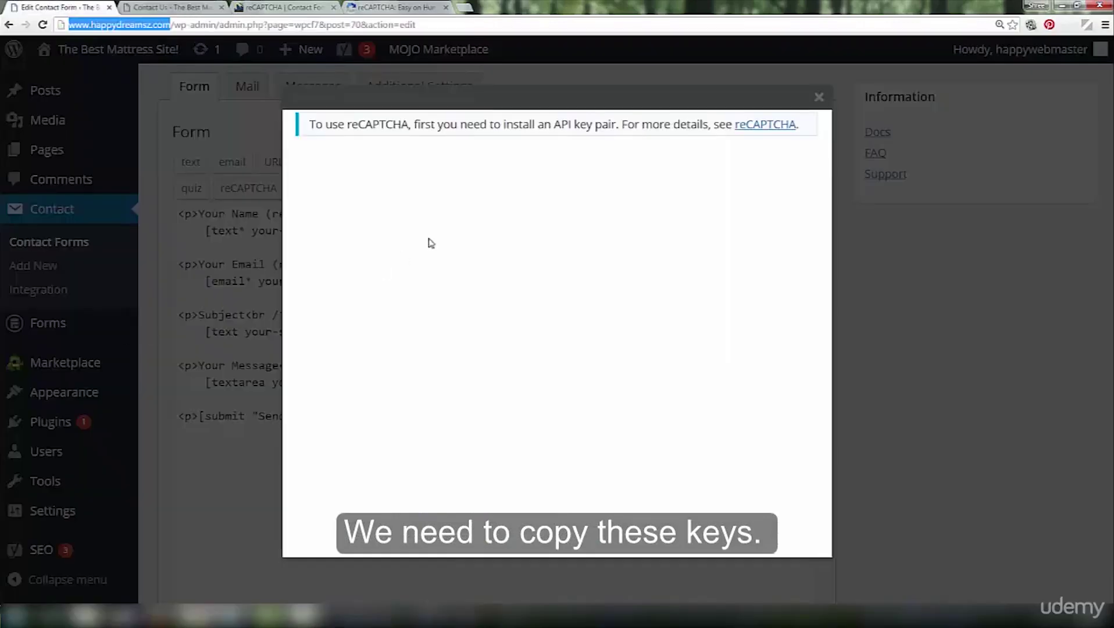
- Dismiss the key notice and paste the site key into Contact Form 7's reCAPTCHA integration
click(817, 96)
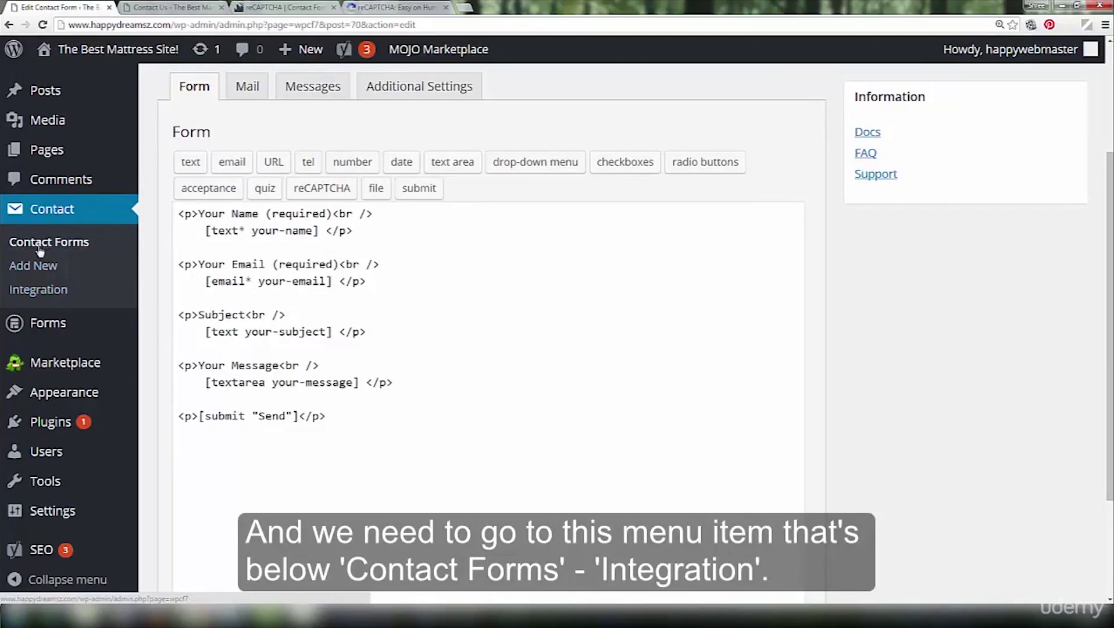
click(29, 296)
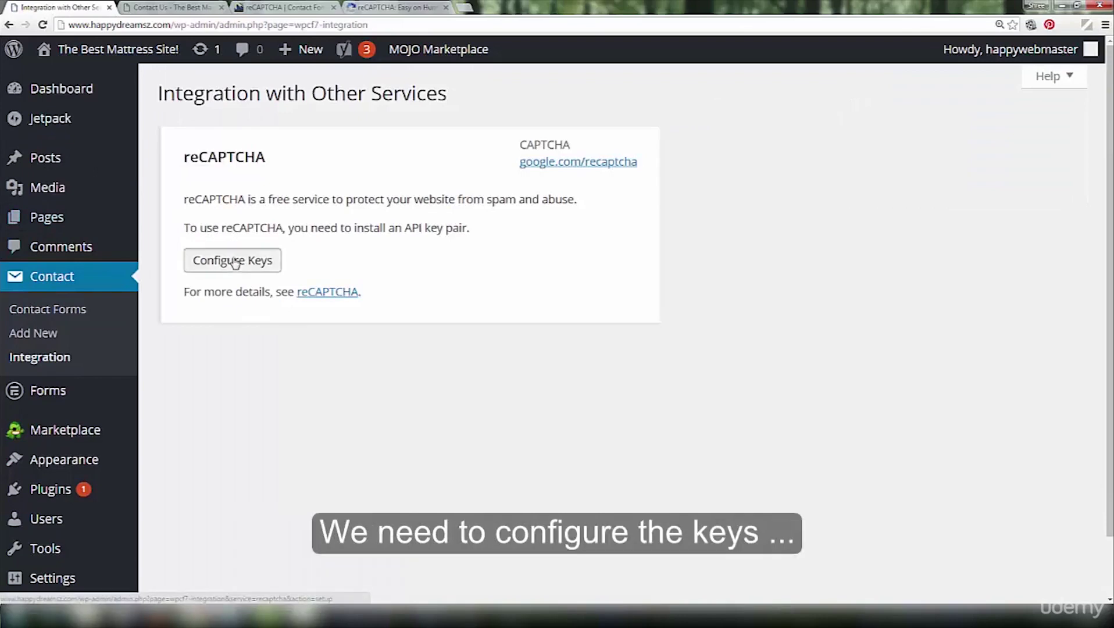
click(232, 260)
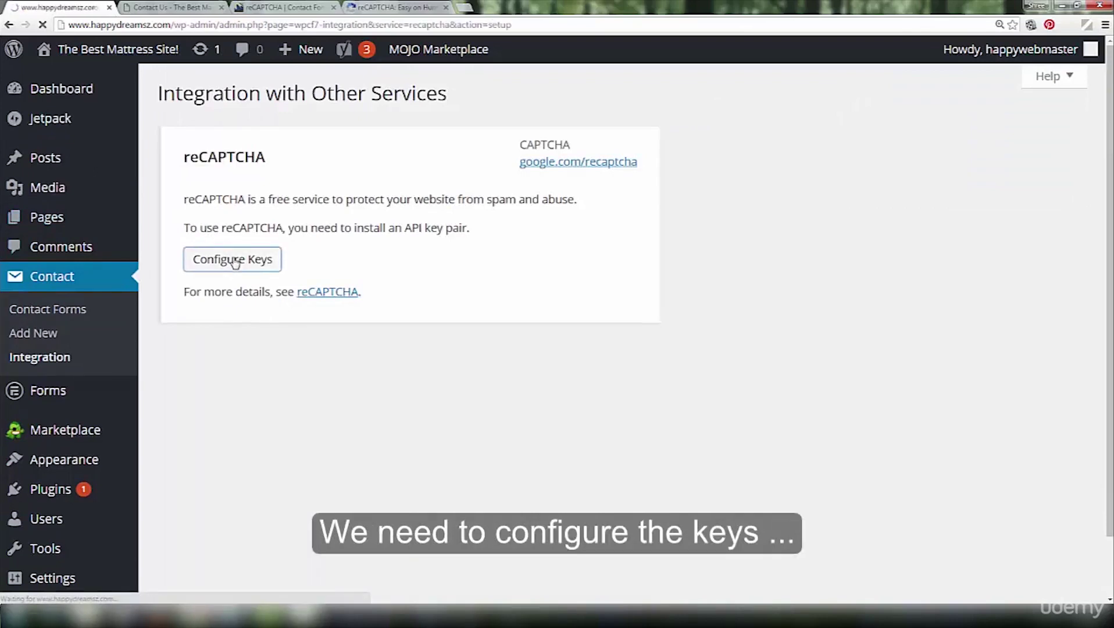
click(345, 235)
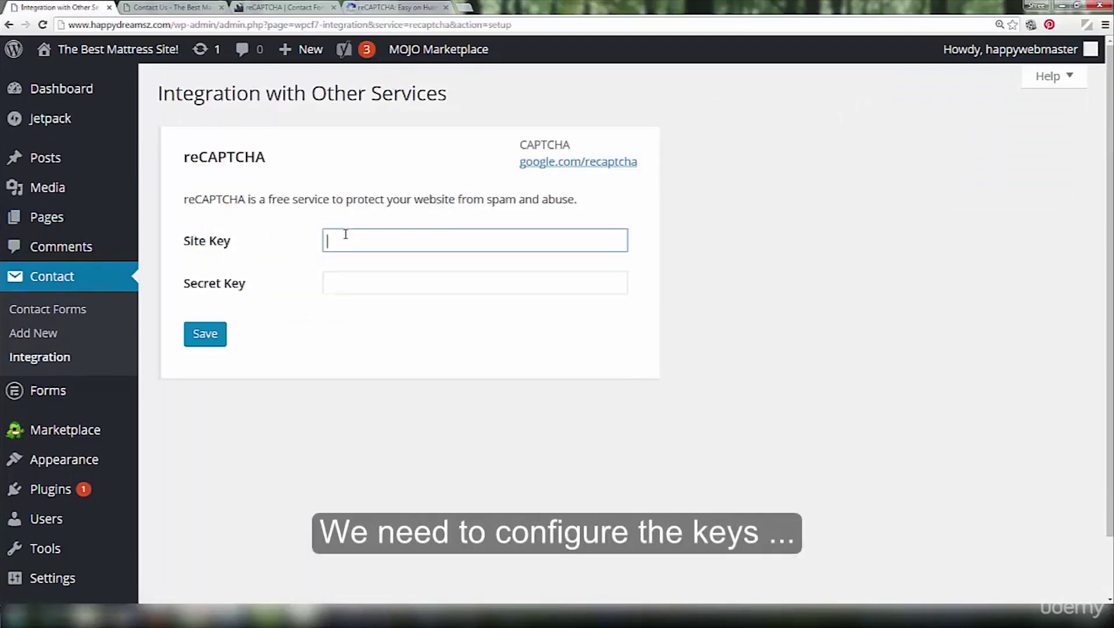
right_click(344, 235)
click(380, 303)
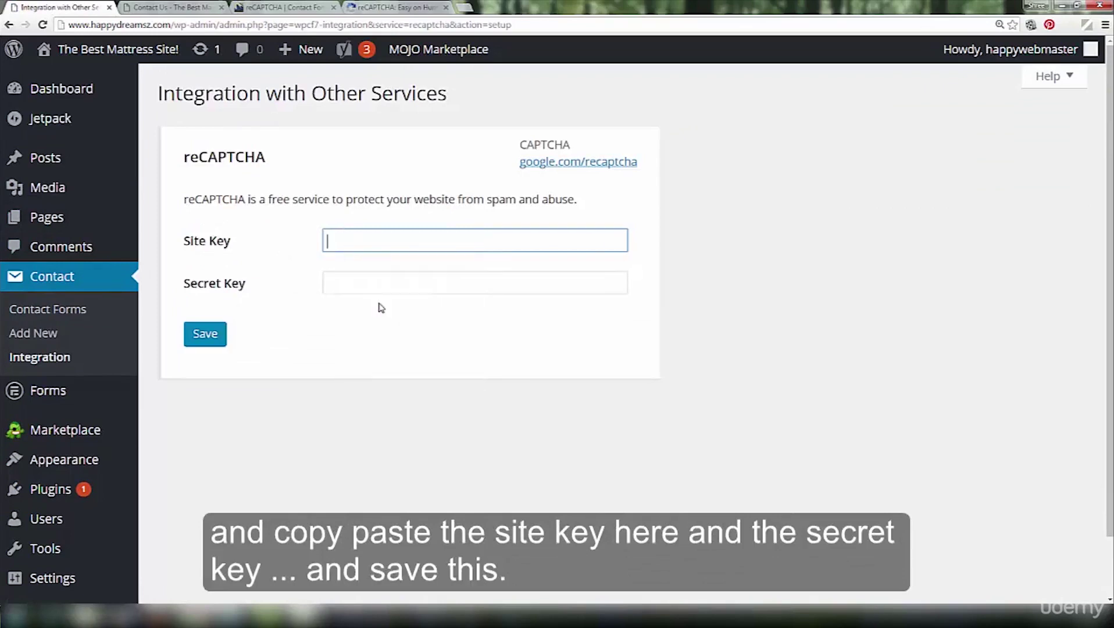
- Copy the secret key from the Google reCAPTCHA keys page
click(376, 6)
click(575, 423)
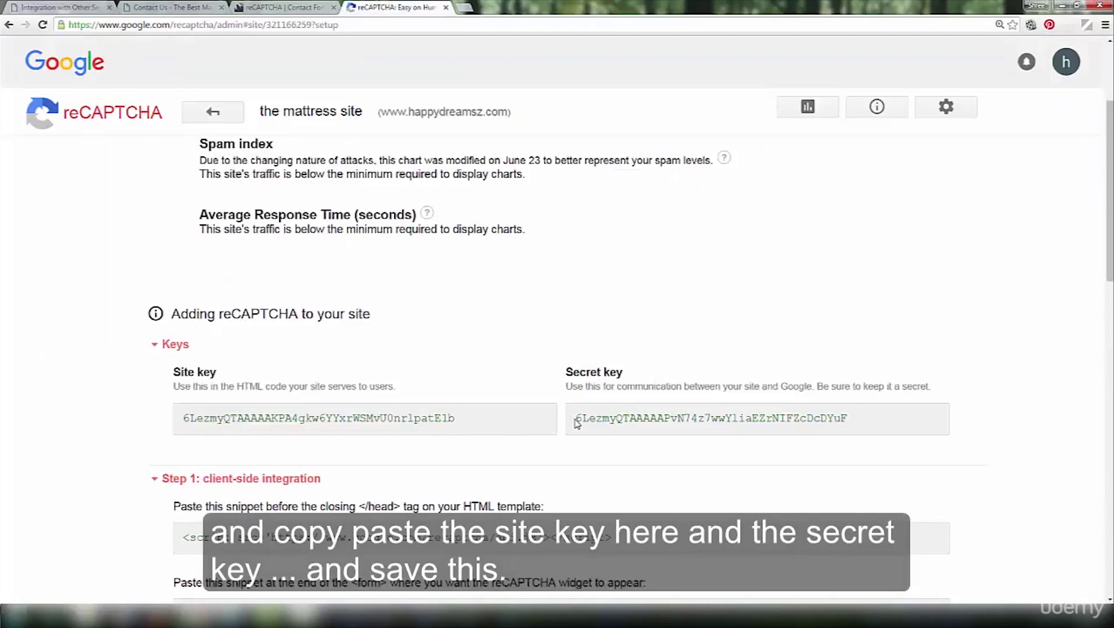
drag(576, 418, 903, 416)
right_click(809, 416)
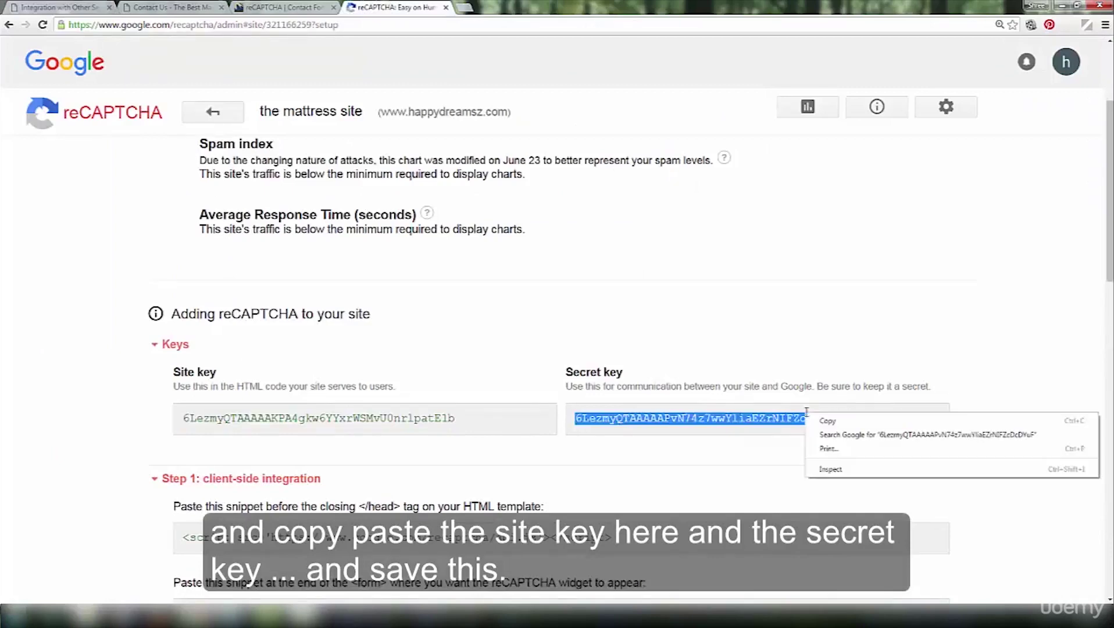
click(832, 422)
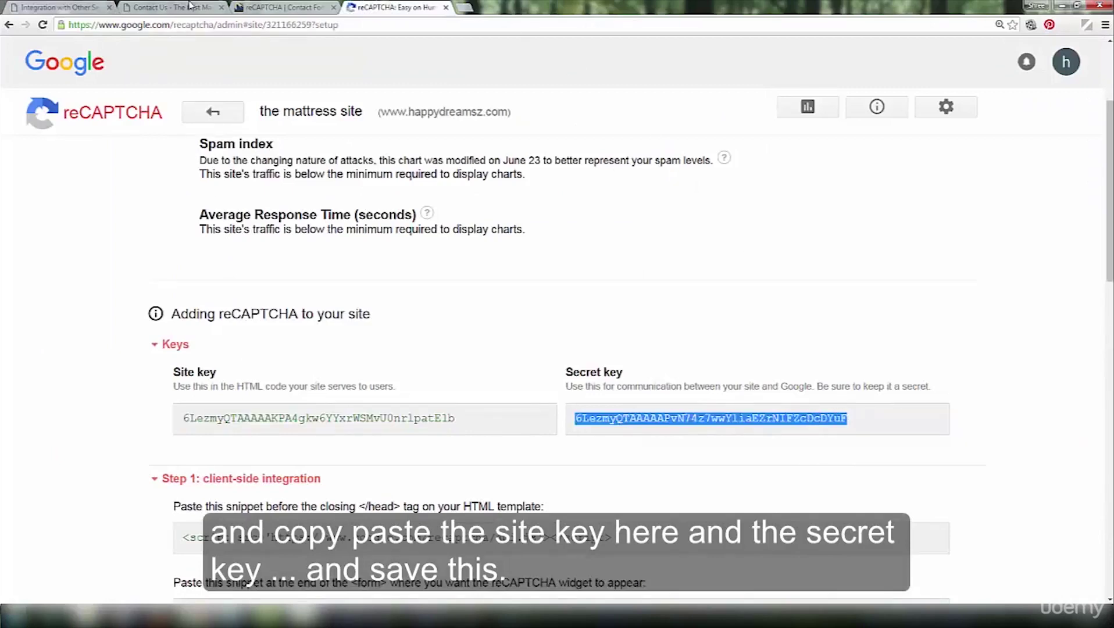
- Paste the secret key into the Secret Key field and save both keys
click(84, 7)
click(380, 280)
right_click(382, 281)
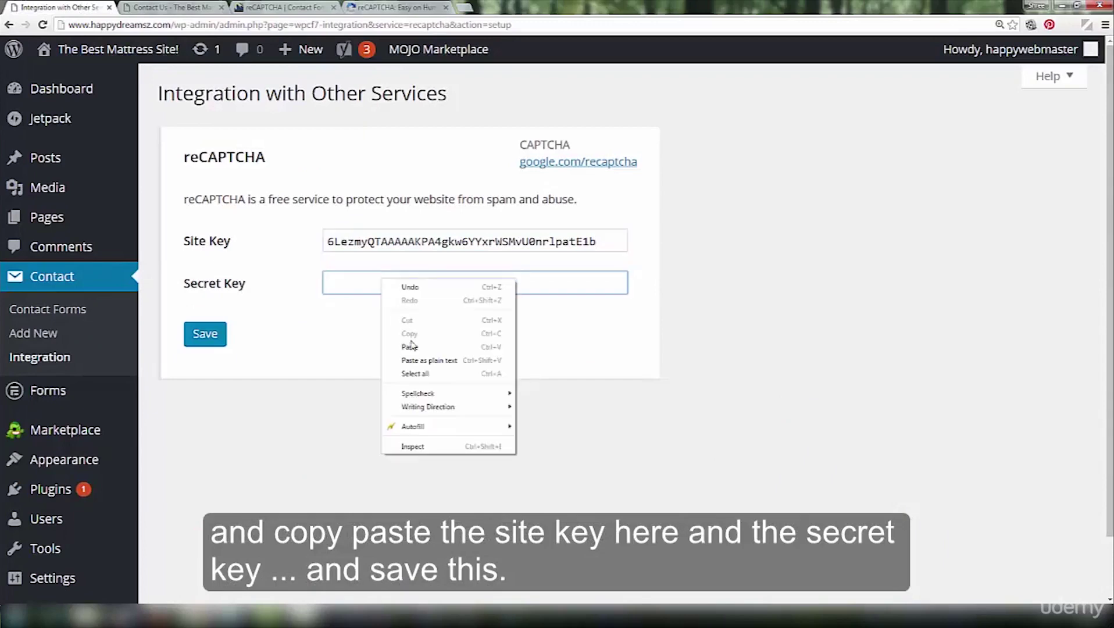
click(409, 345)
click(200, 337)
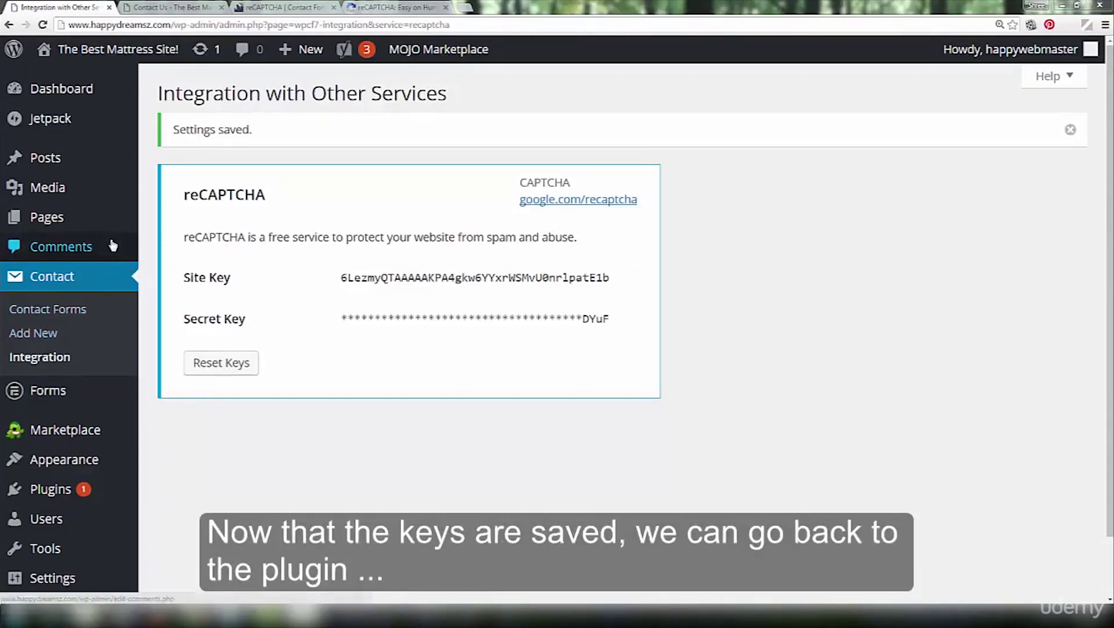
mouse_move(51, 489)
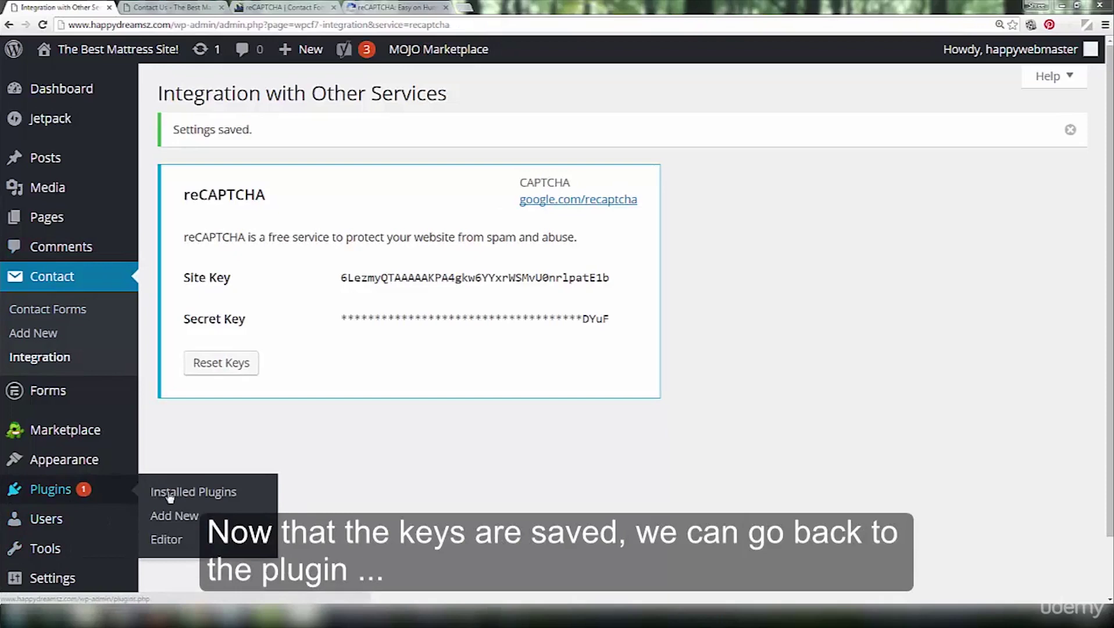
- Open Contact form 1 from Contact Form 7's settings in Installed Plugins
click(170, 494)
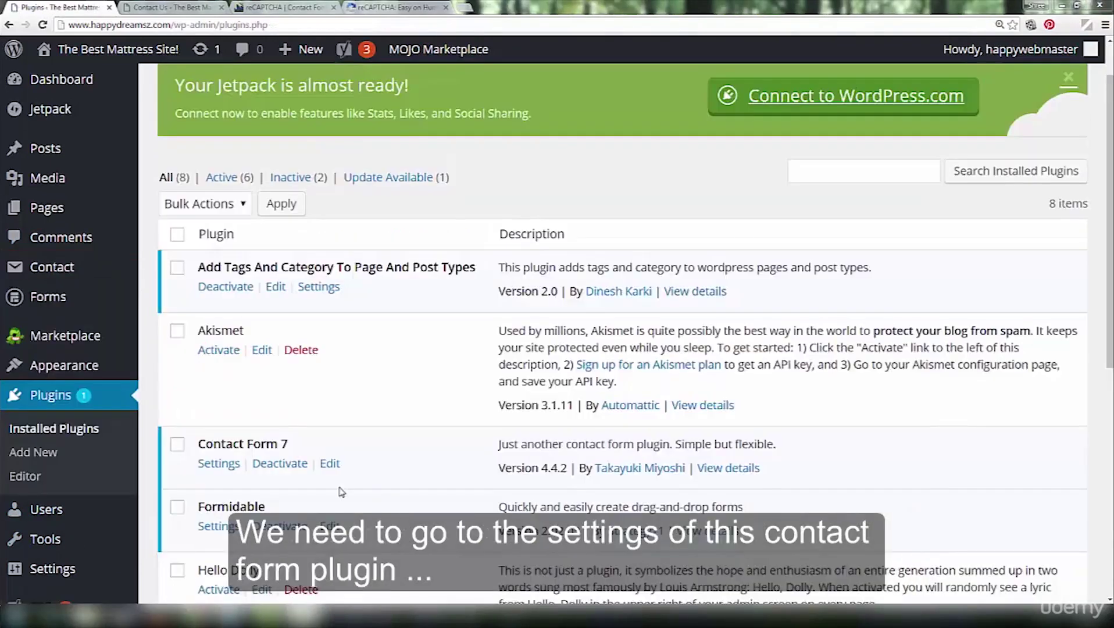
click(228, 466)
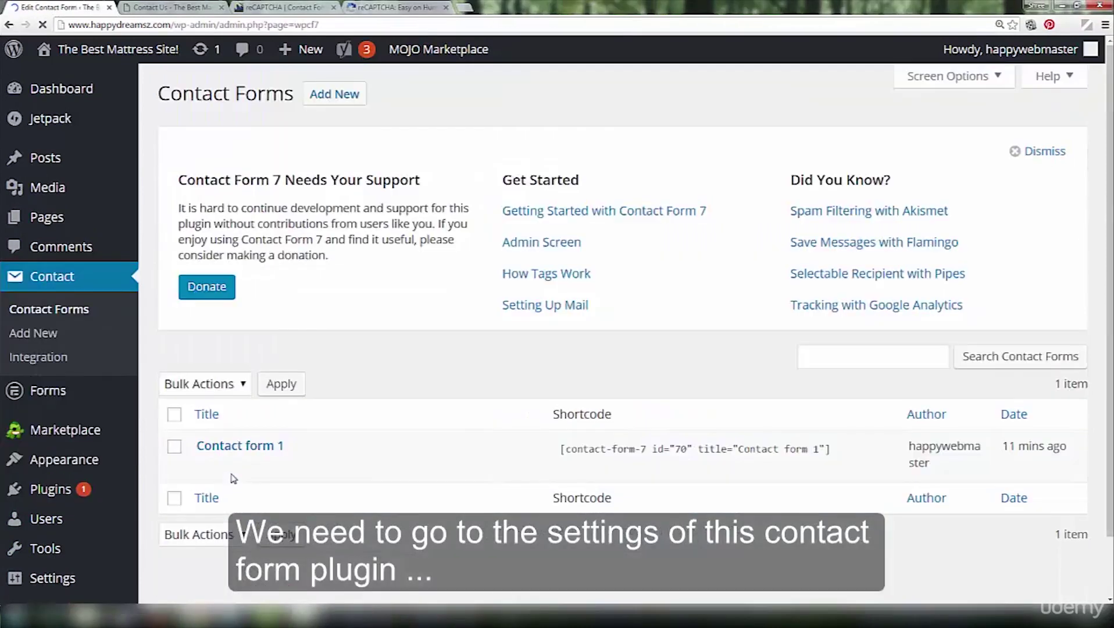
click(206, 468)
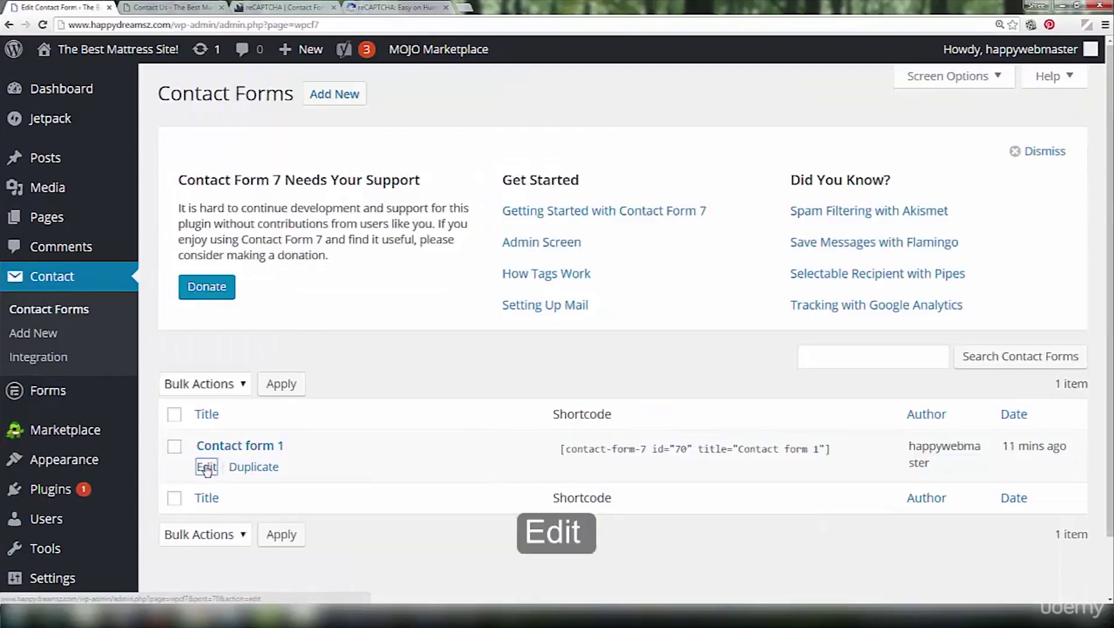
scroll(566, 437, down, 3)
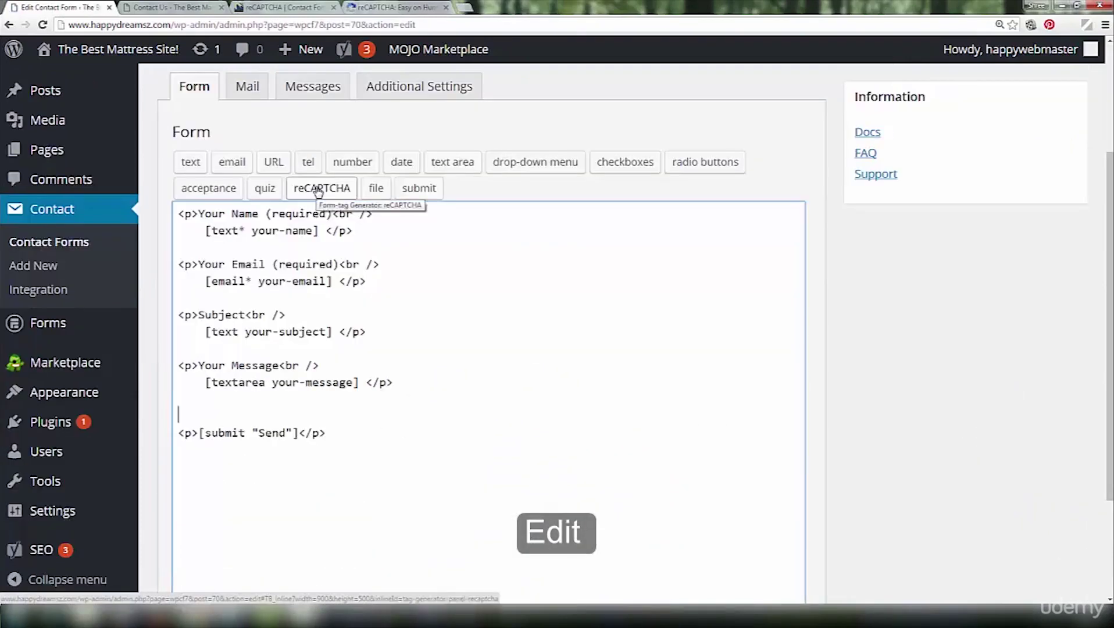
- Insert a [recaptcha] tag above the Send line of Contact form 1 and save
click(317, 189)
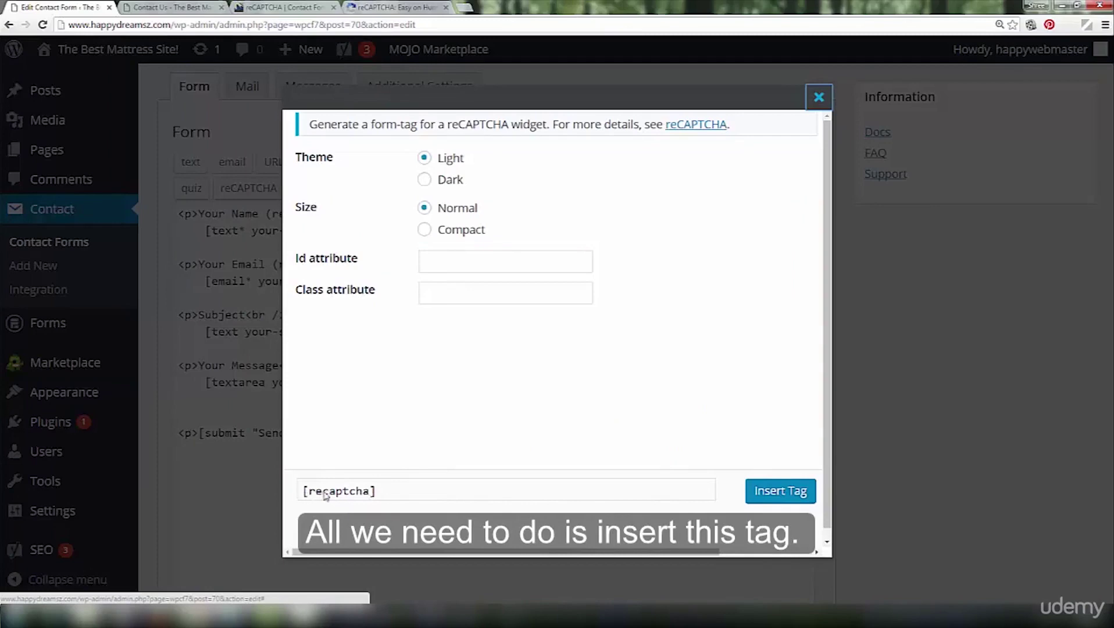
click(785, 493)
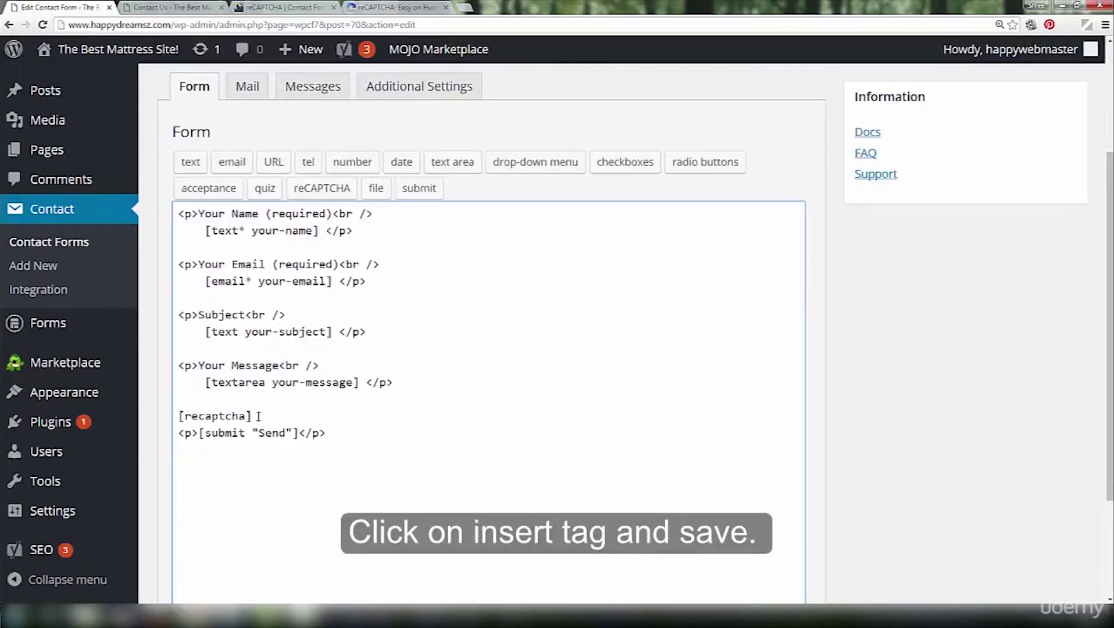
scroll(861, 358, down, 3)
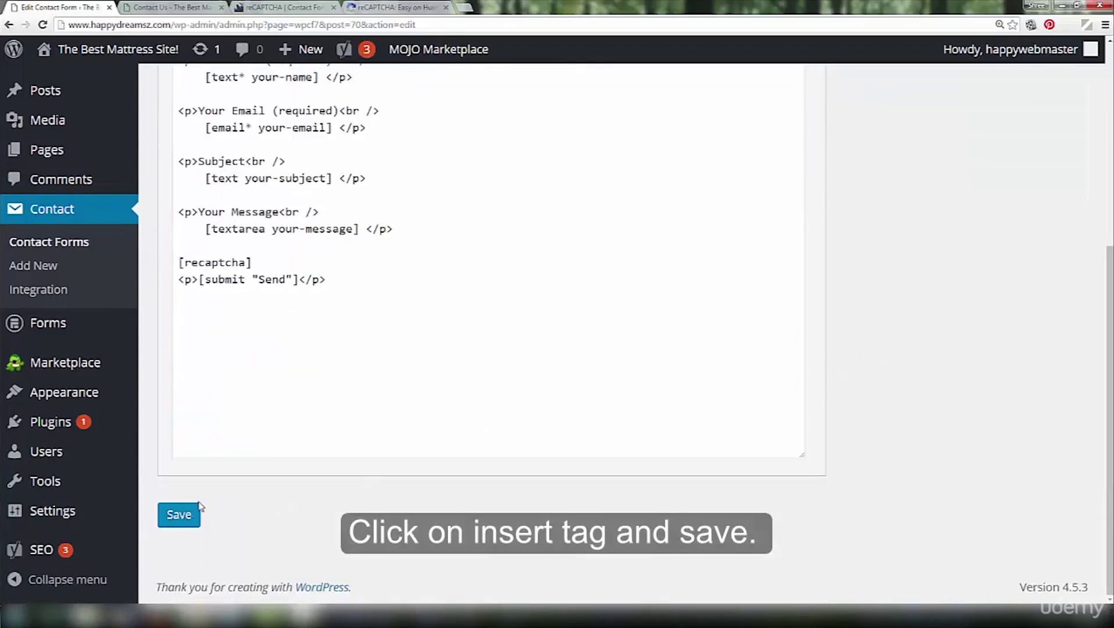
click(177, 514)
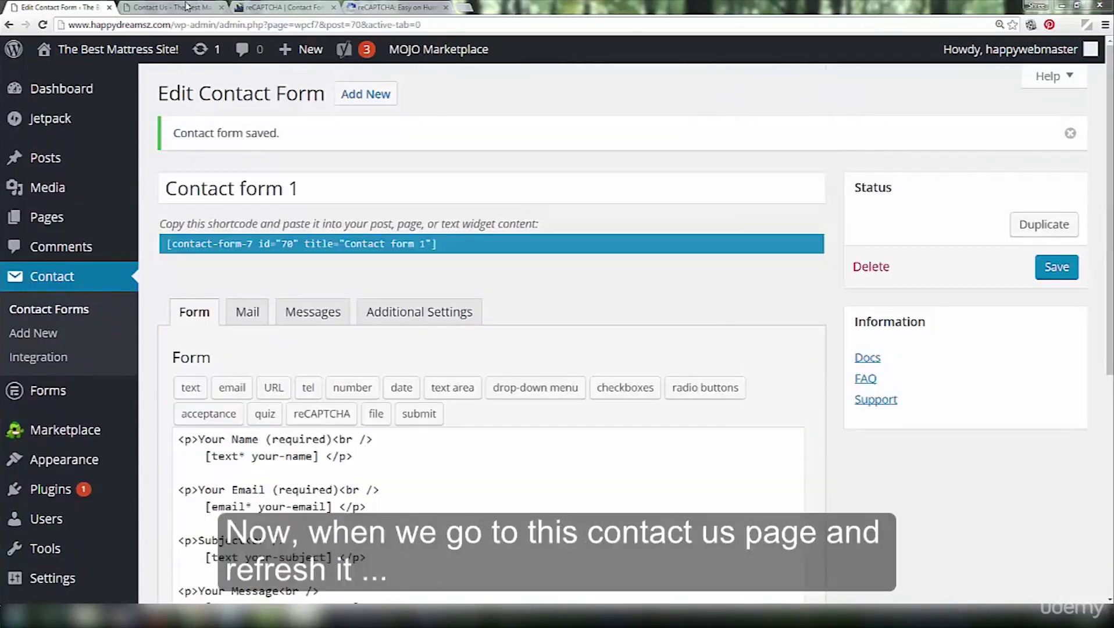
- Refresh the Contact Us page to show the 'I'm not a robot' check above Send
click(186, 7)
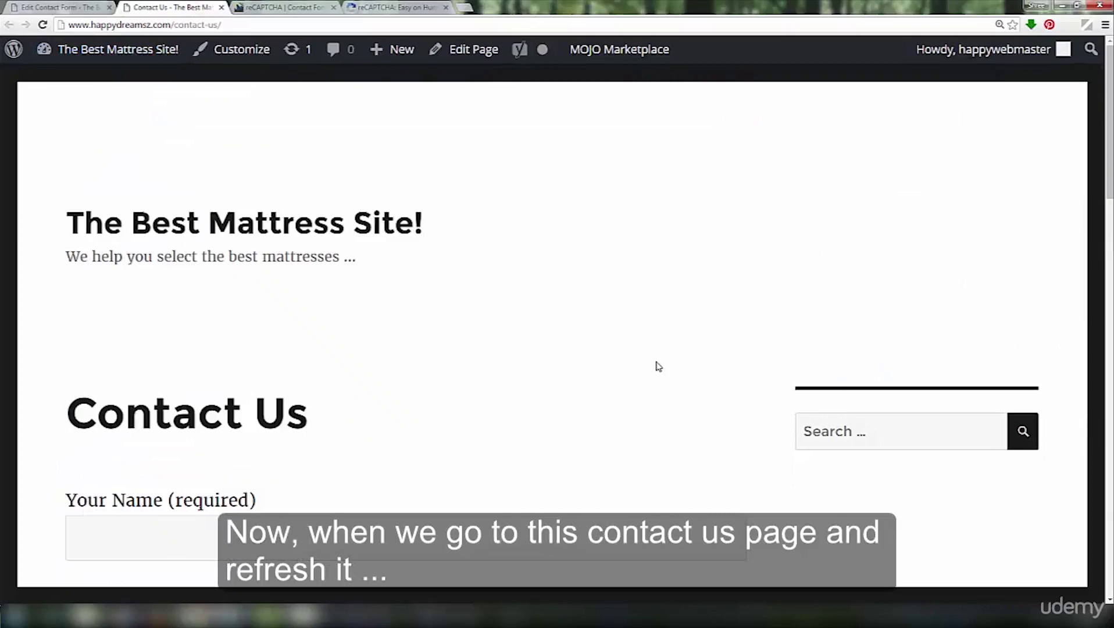
scroll(658, 366, down, 2)
scroll(656, 363, down, 4)
scroll(657, 361, down, 4)
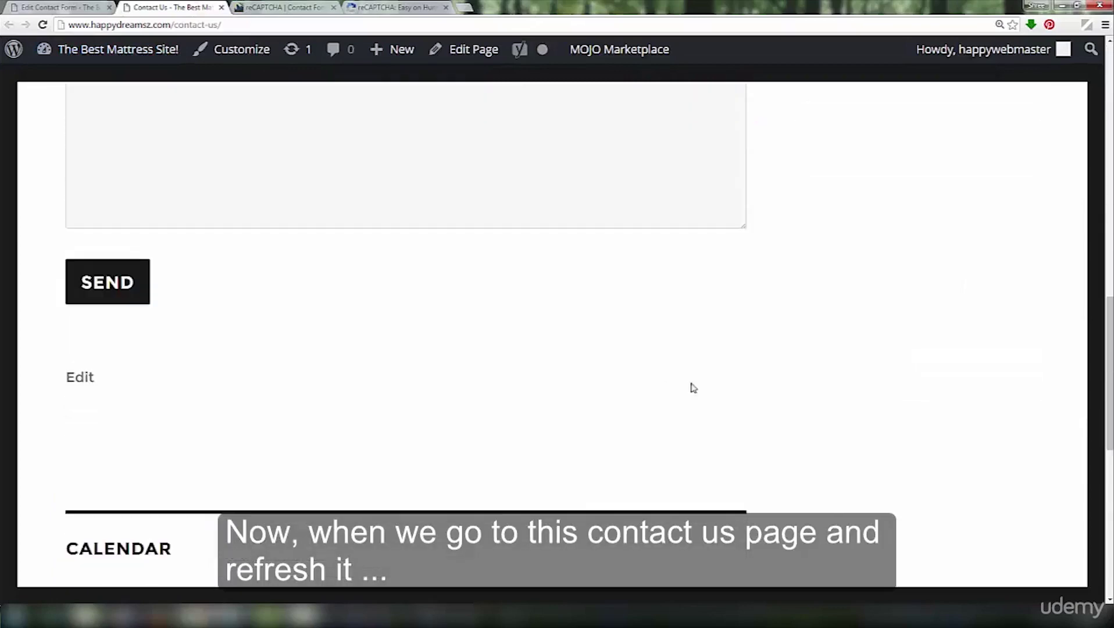
key(F5)
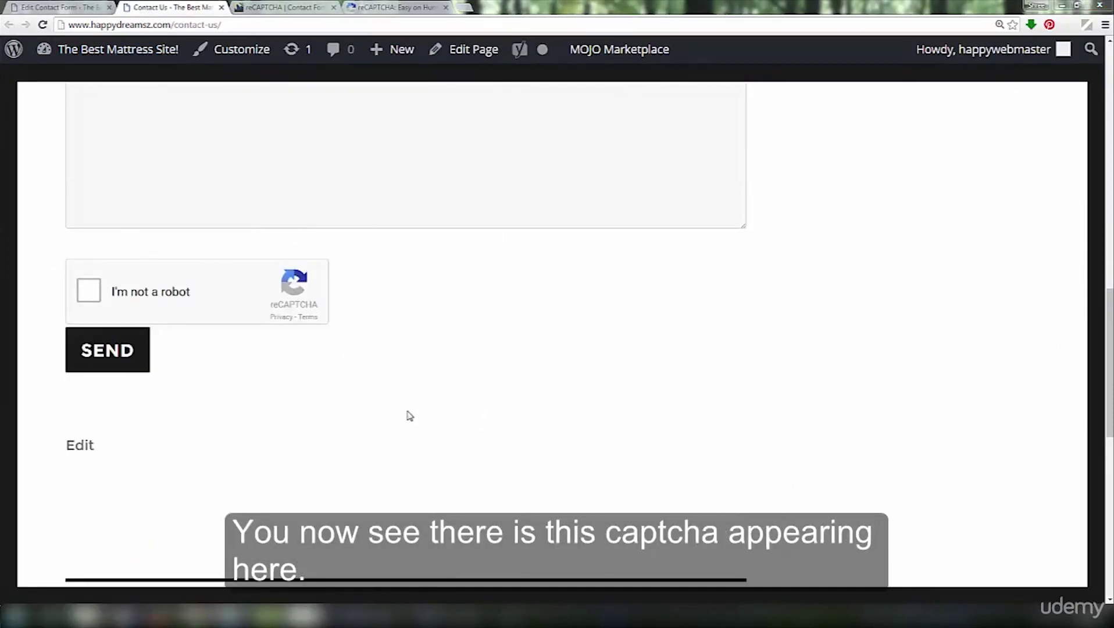
scroll(517, 365, down, 3)
scroll(516, 365, up, 4)
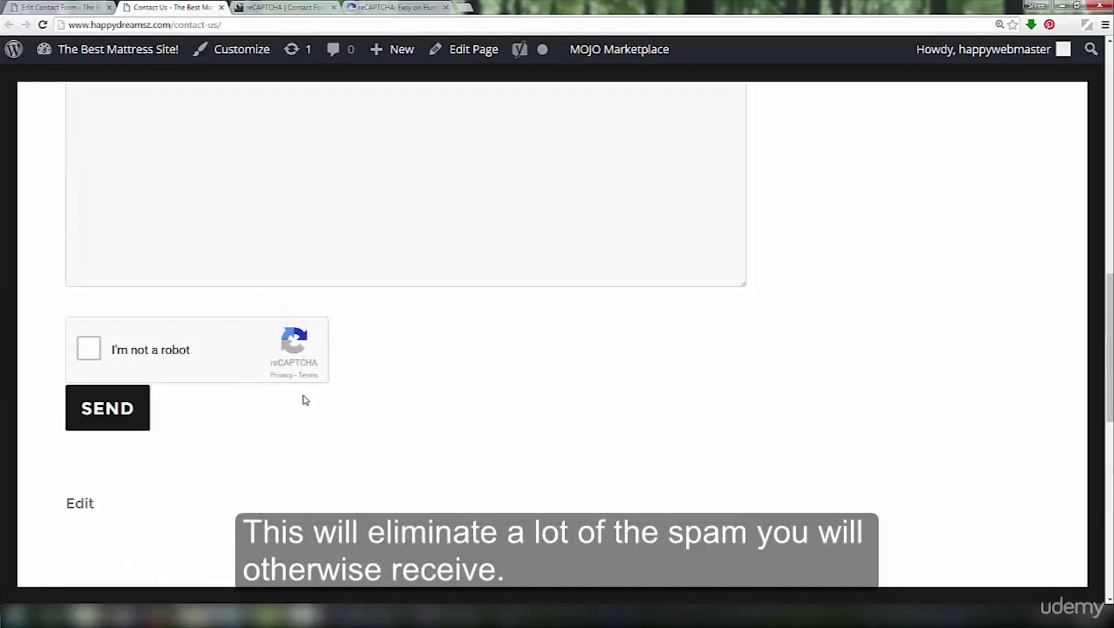